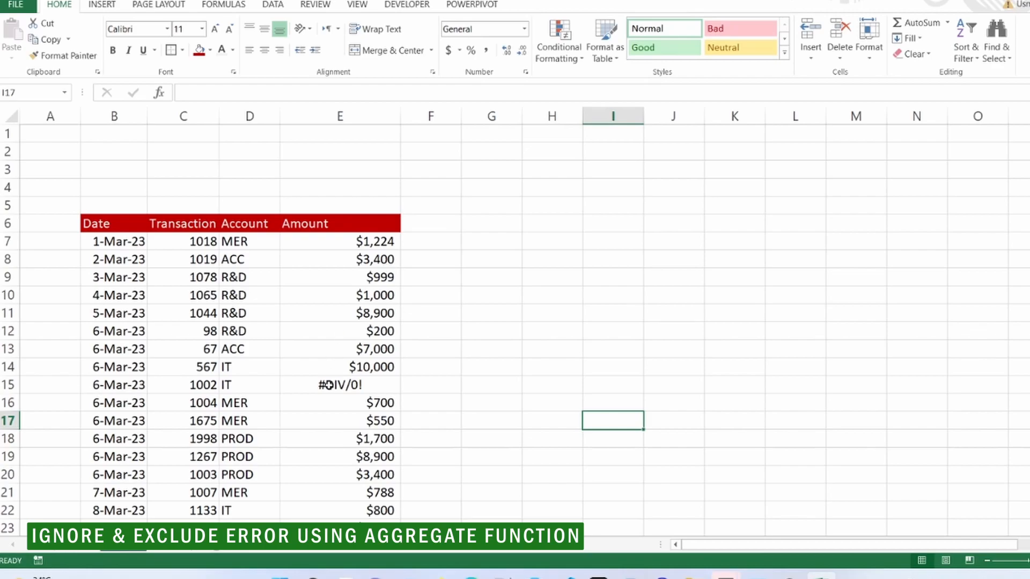
- Enter a SUM formula in cell E4 that totals the Amount values in E7:E24
{"action": "scroll", "coordinate": [329, 385], "scroll_direction": "down", "scroll_amount": 4}
{"action": "scroll", "coordinate": [314, 344], "scroll_direction": "up", "scroll_amount": 4}
{"action": "left_click", "coordinate": [347, 387]}
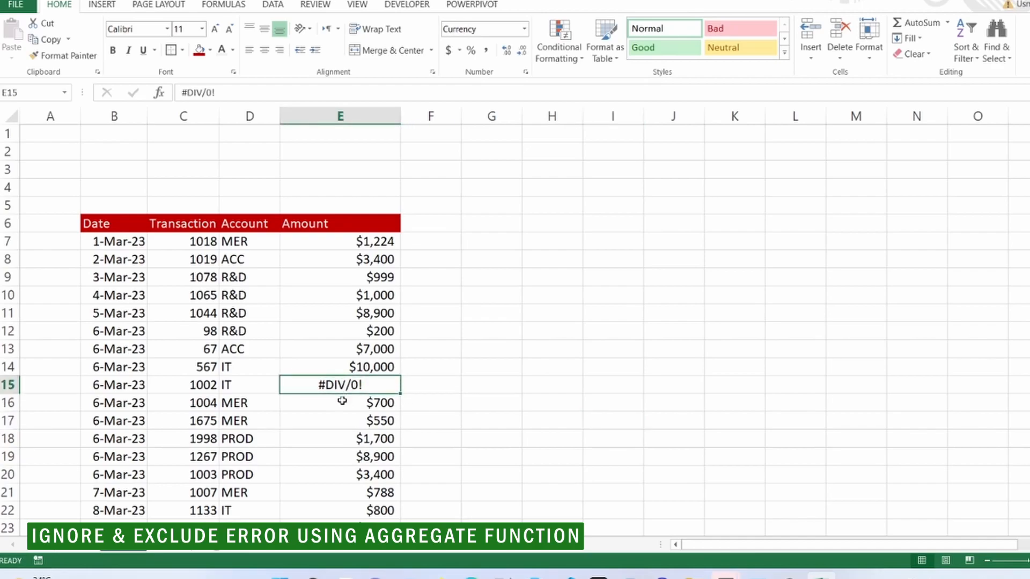
{"action": "left_click", "coordinate": [318, 189]}
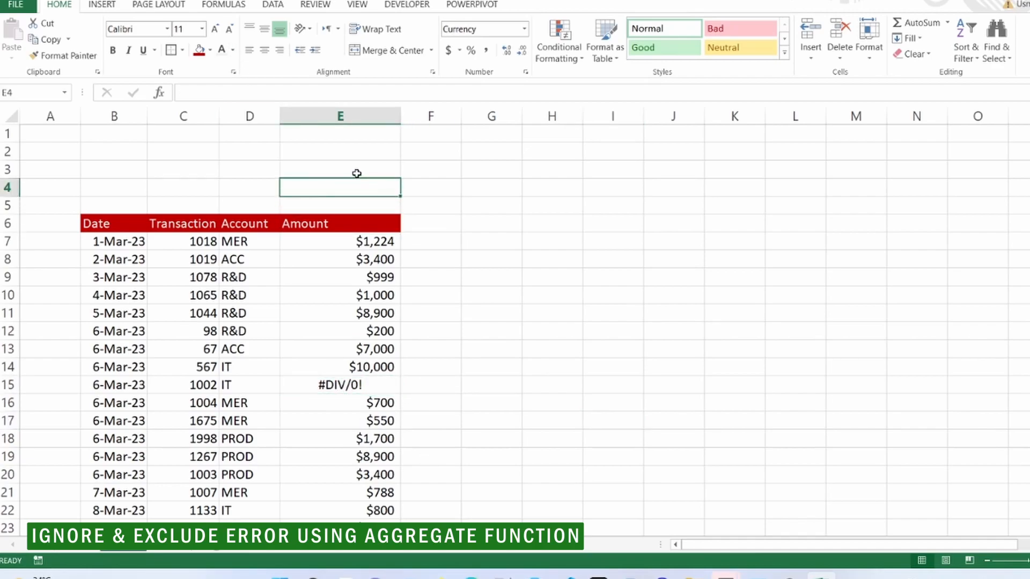
{"action": "type", "text": "=sum()"}
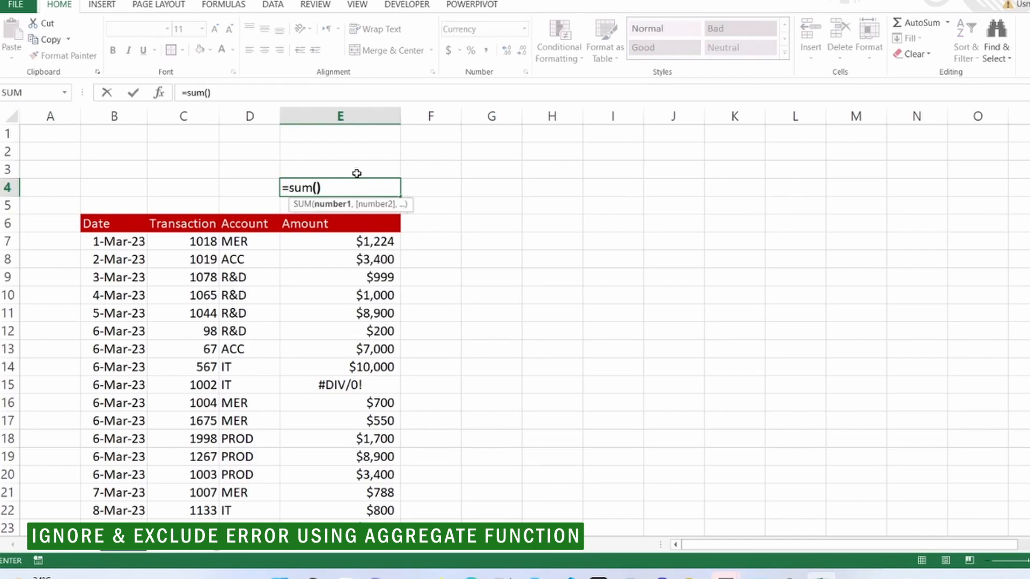
{"action": "key", "text": "Return"}
{"action": "left_click_drag", "start_coordinate": [327, 241], "coordinate": [319, 490]}
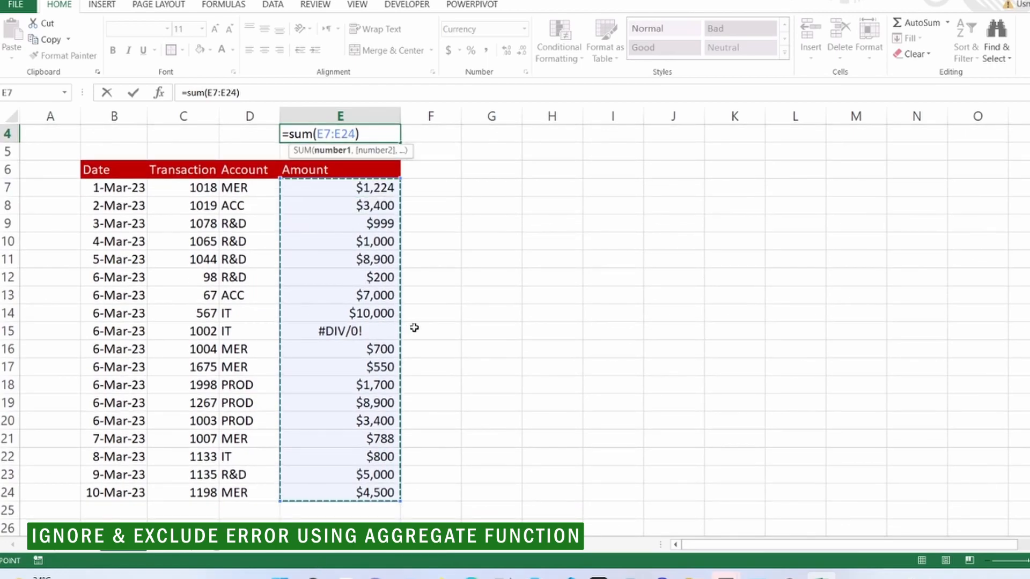
{"action": "key", "text": "Return"}
{"action": "scroll", "coordinate": [411, 327], "scroll_direction": "up", "scroll_amount": 1}
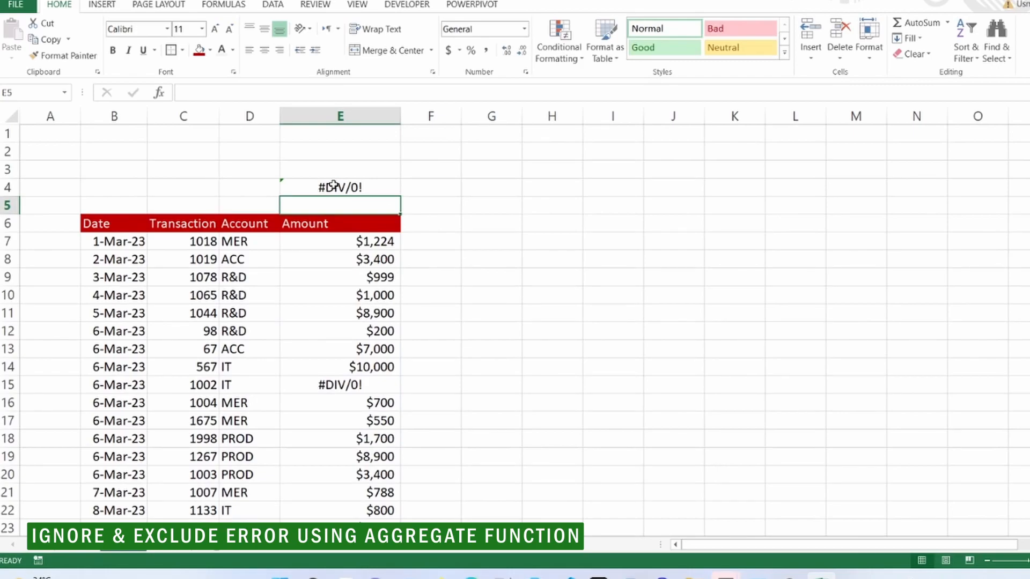
- Label cell D4 as SUM and give it a yellow fill
{"action": "left_click", "coordinate": [246, 187]}
{"action": "type", "text": "SUM"}
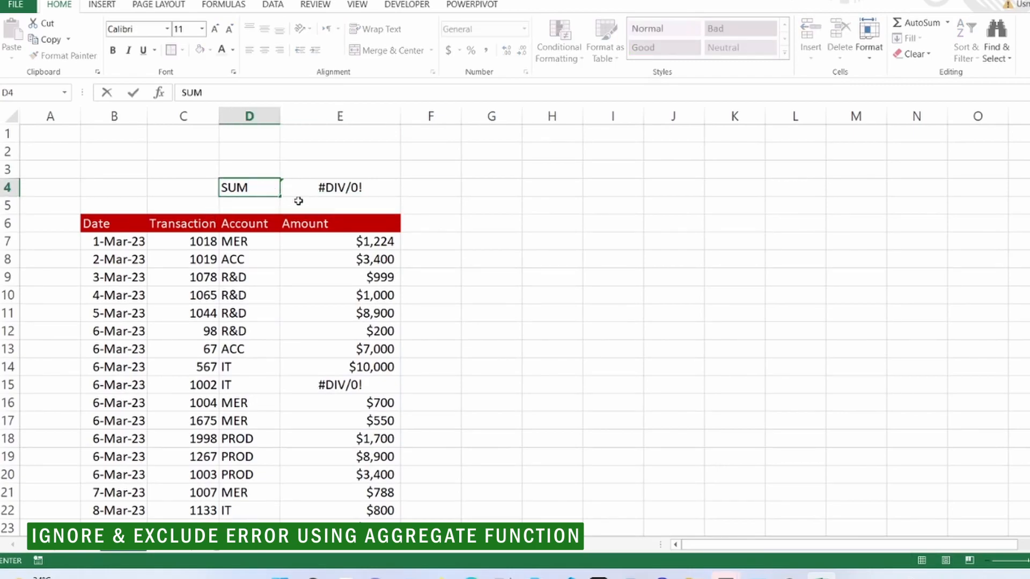
{"action": "key", "text": "Up"}
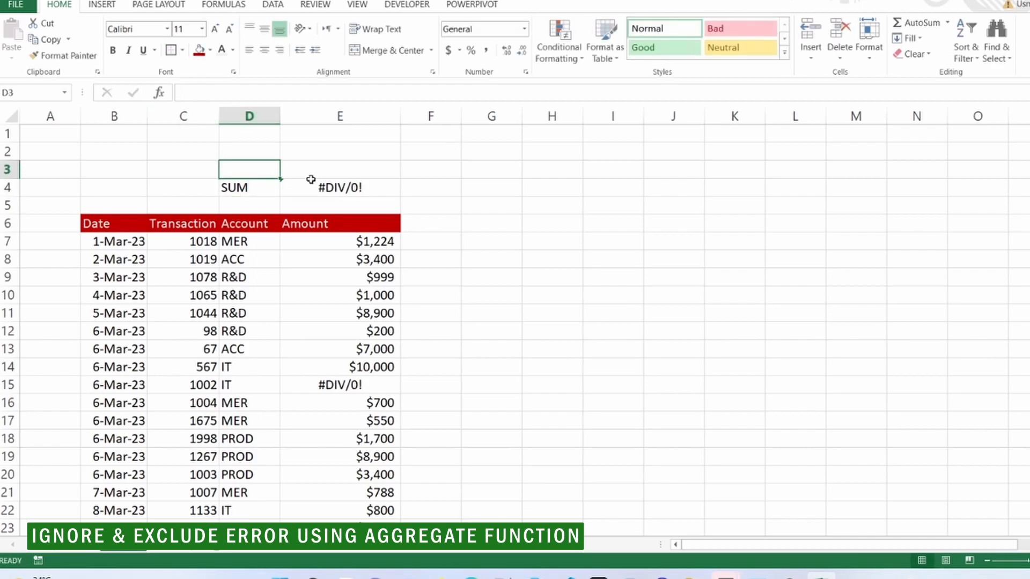
{"action": "left_click", "coordinate": [251, 182]}
{"action": "left_click", "coordinate": [210, 50]}
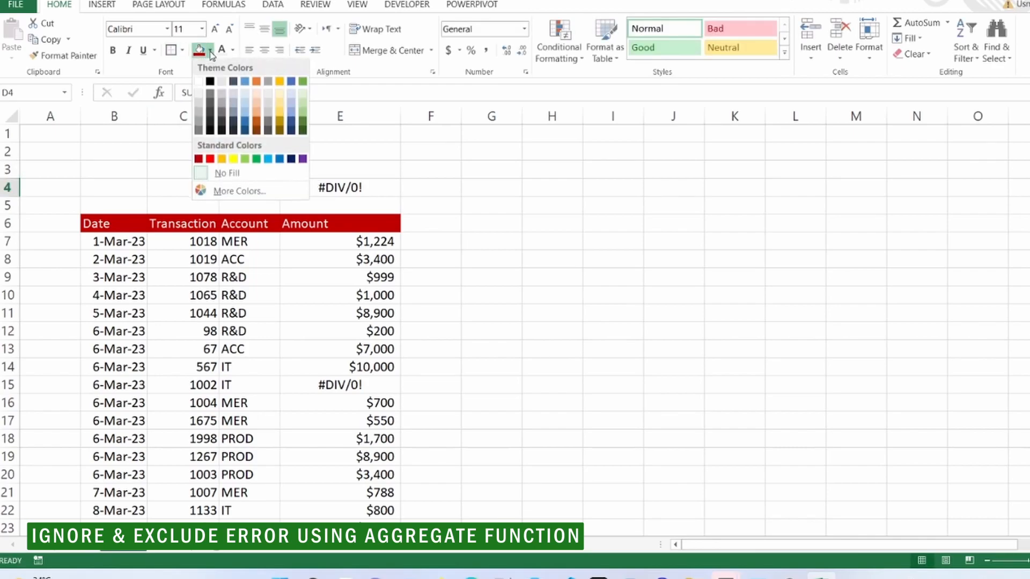
{"action": "left_click", "coordinate": [234, 159]}
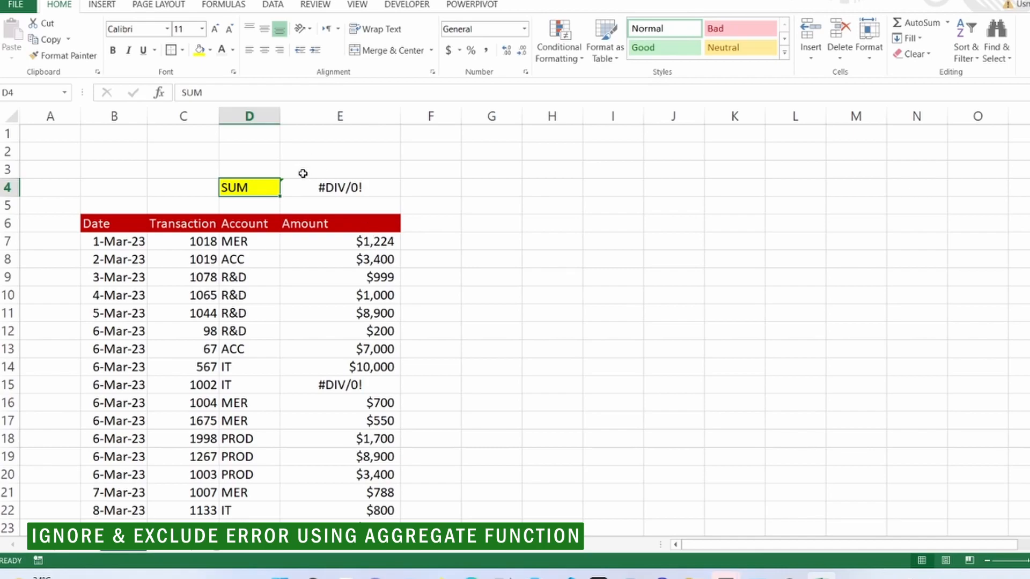
- Copy the yellow SUM label up into cell D3 and change its text to Aggregate
{"action": "left_click_drag", "start_coordinate": [280, 197], "coordinate": [272, 163]}
{"action": "left_click", "coordinate": [272, 166]}
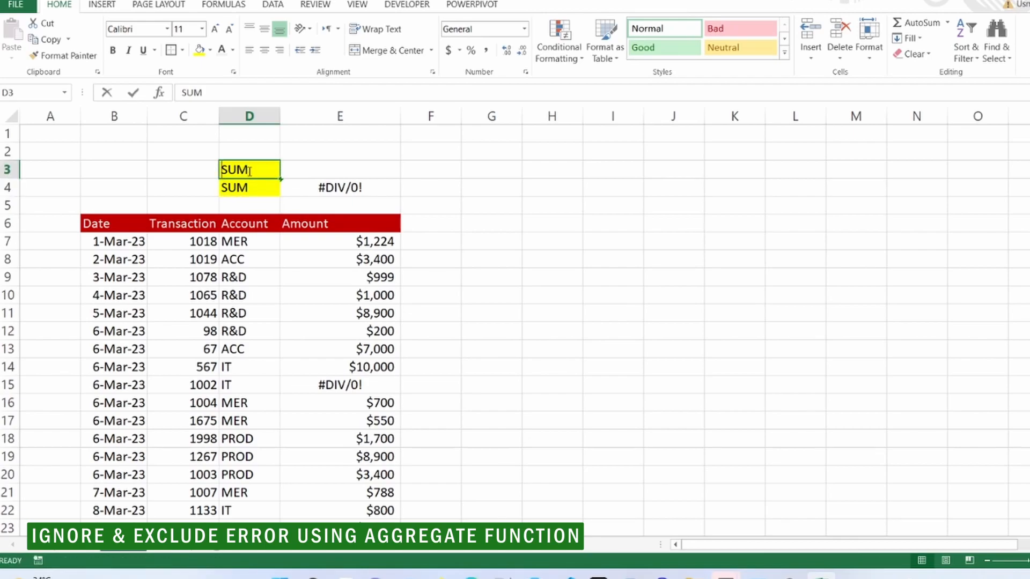
{"action": "double_click", "coordinate": [231, 170]}
{"action": "type", "text": "Aggregate"}
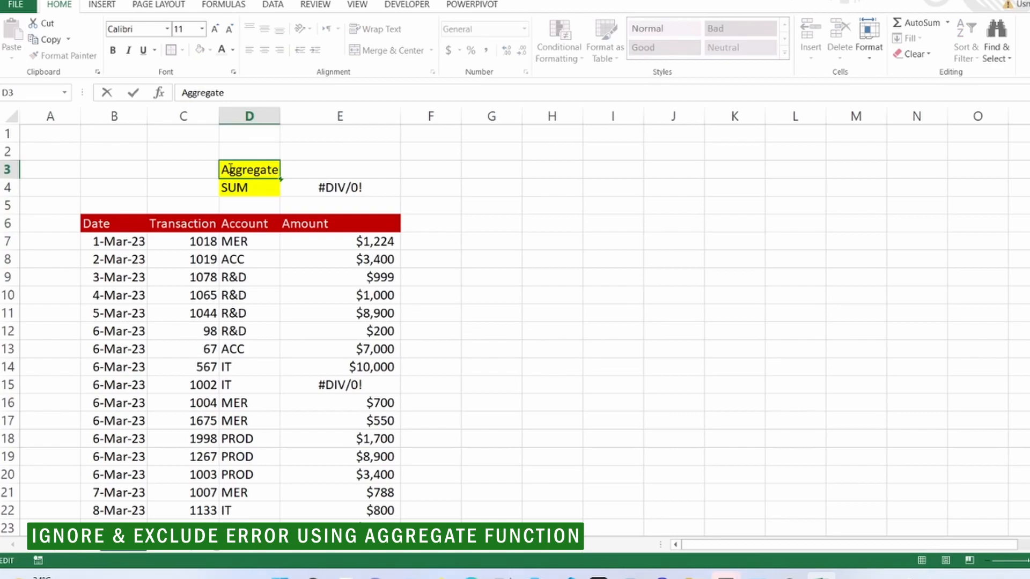
- Begin an AGGREGATE formula in cell E3 with function number 9 - SUM
{"action": "left_click", "coordinate": [325, 156]}
{"action": "left_click", "coordinate": [335, 172]}
{"action": "type", "text": "=agg"}
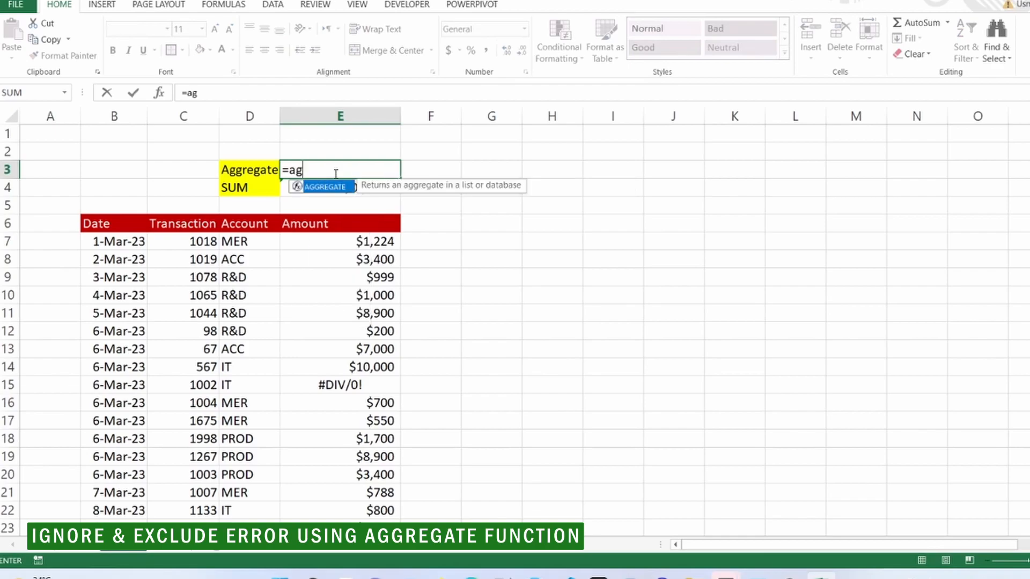
{"action": "key", "text": "Tab"}
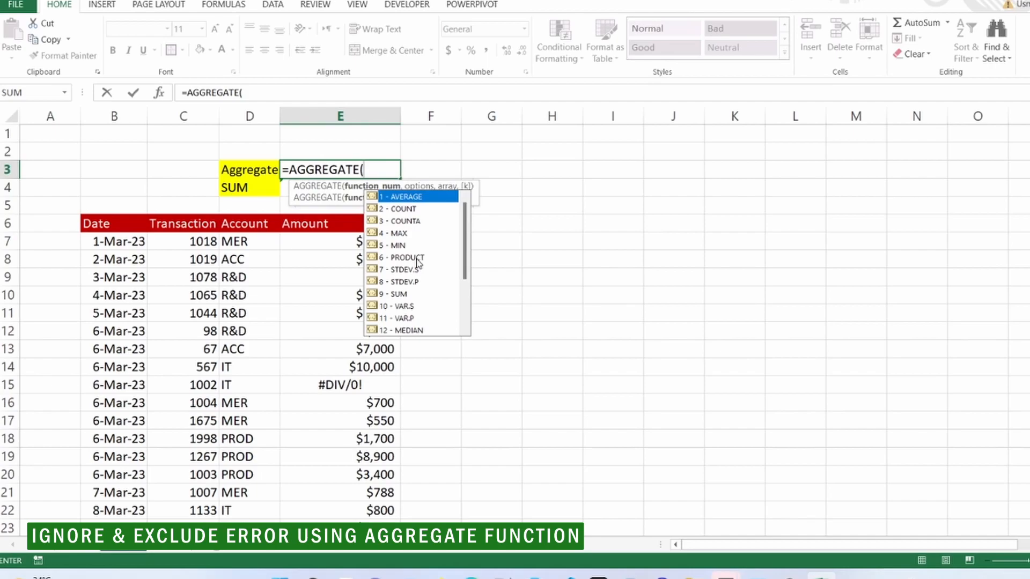
{"action": "left_click", "coordinate": [398, 299]}
{"action": "double_click", "coordinate": [398, 299]}
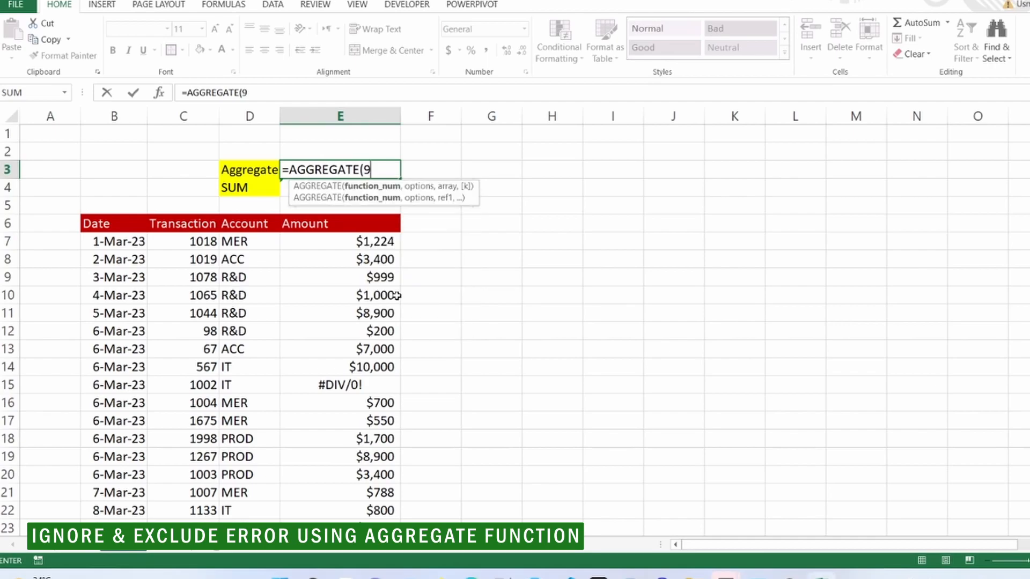
{"action": "type", "text": ","}
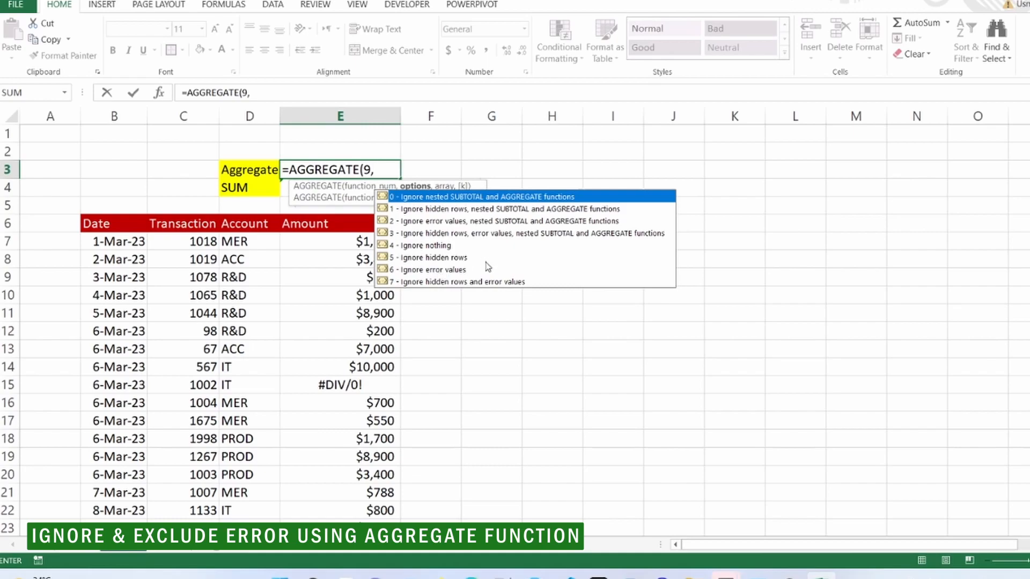
- Complete the AGGREGATE formula with option 6 - Ignore error values and the range E7:E24
{"action": "scroll", "coordinate": [455, 256], "scroll_direction": "down", "scroll_amount": 4}
{"action": "scroll", "coordinate": [455, 256], "scroll_direction": "up", "scroll_amount": 4}
{"action": "left_click", "coordinate": [421, 270]}
{"action": "double_click", "coordinate": [422, 270]}
{"action": "type", "text": ","}
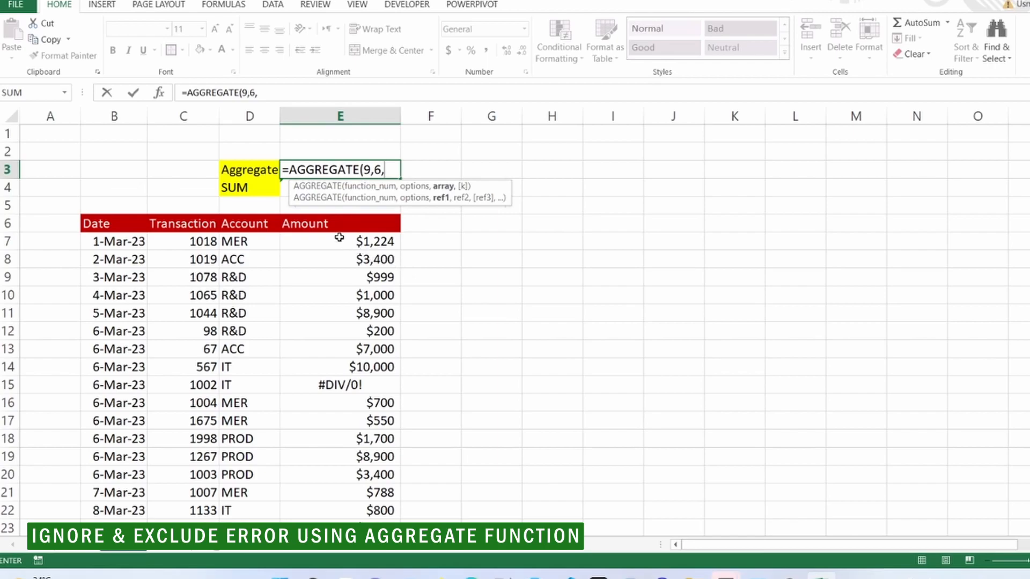
{"action": "left_click_drag", "start_coordinate": [339, 238], "coordinate": [356, 493]}
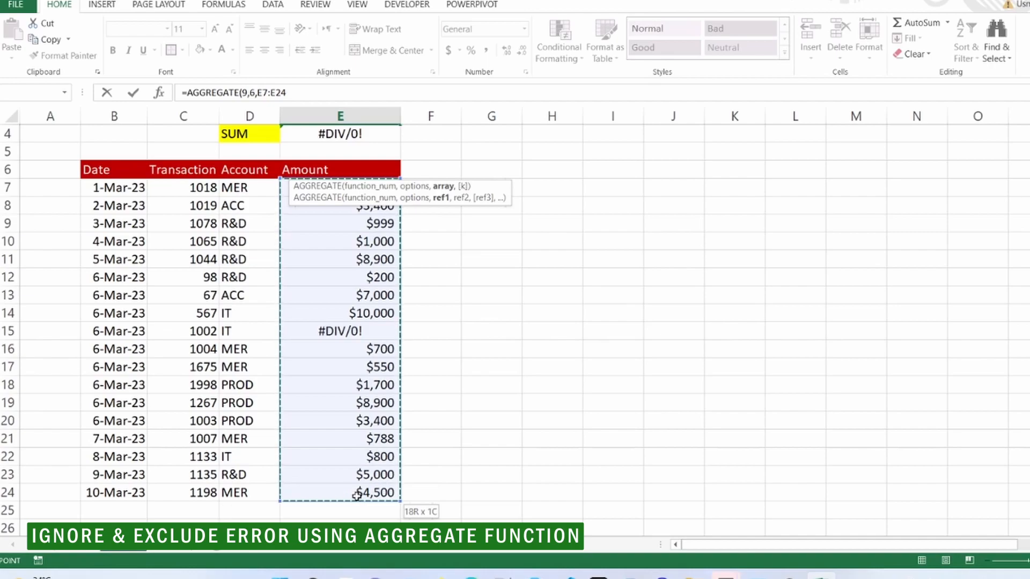
{"action": "scroll", "coordinate": [420, 282], "scroll_direction": "up", "scroll_amount": 1}
{"action": "type", "text": ")"}
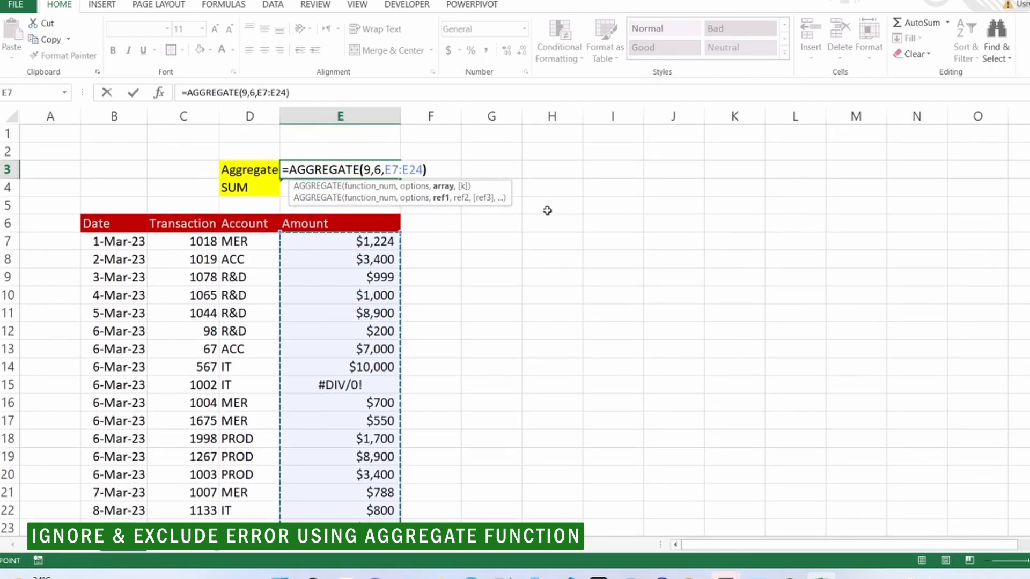
{"action": "key", "text": "Return"}
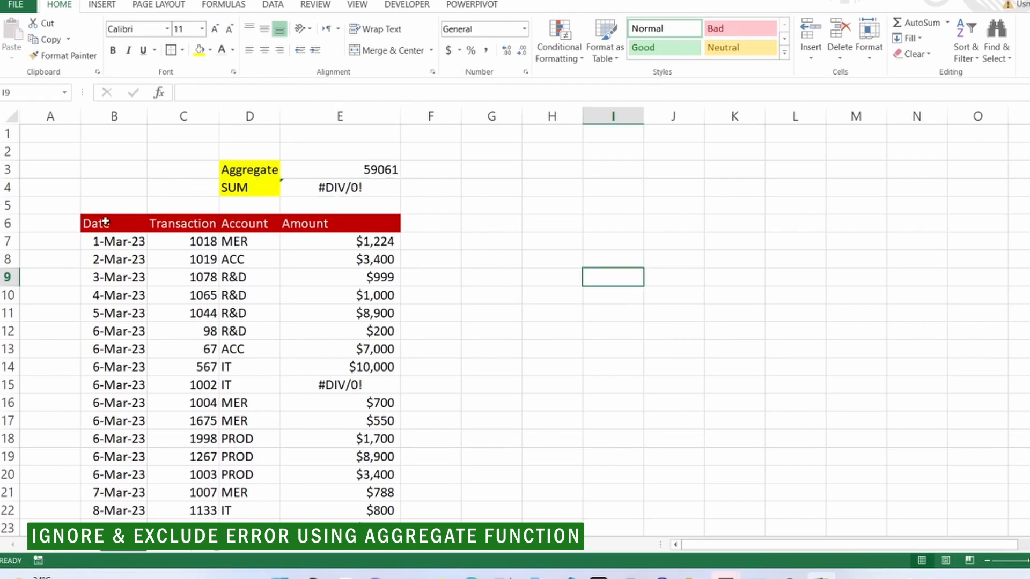
- Add filters to the table's header row B6:E6
{"action": "left_click_drag", "start_coordinate": [103, 223], "coordinate": [333, 223]}
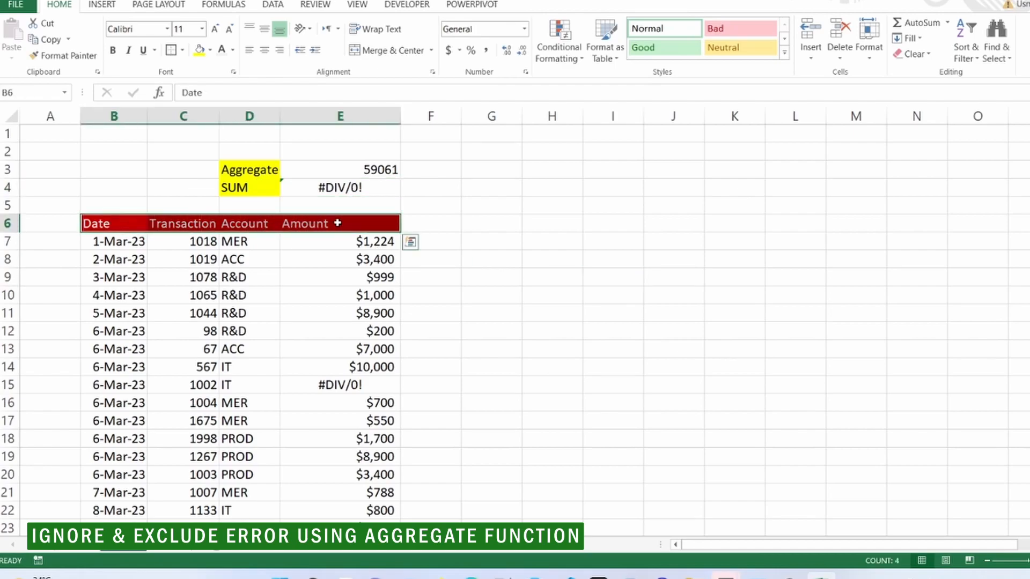
{"action": "left_click", "coordinate": [966, 52]}
{"action": "left_click", "coordinate": [977, 125]}
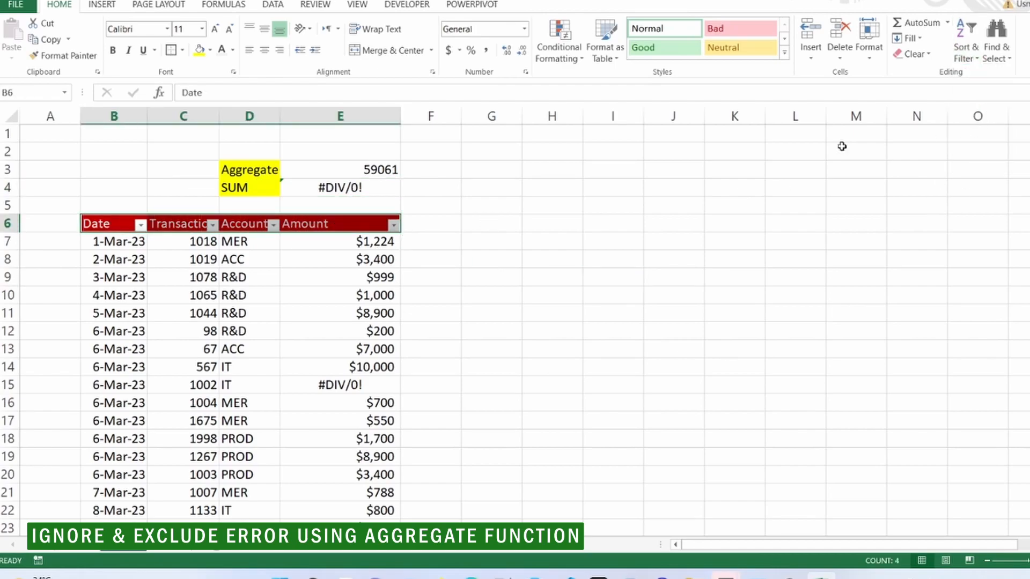
{"action": "left_click", "coordinate": [577, 274]}
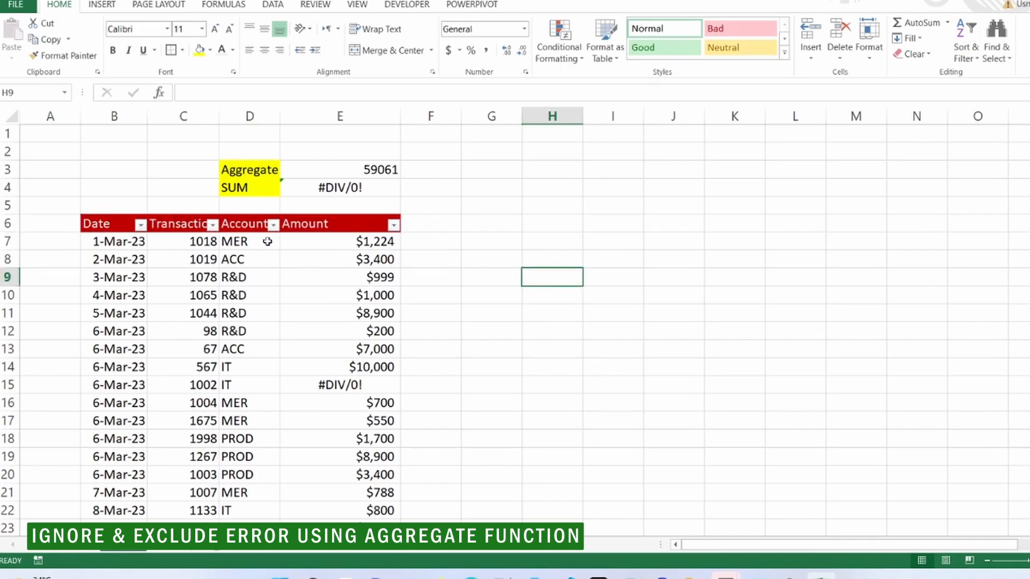
- Filter the Account column to show only ACC and select the visible amounts to check their sum
{"action": "left_click", "coordinate": [274, 225]}
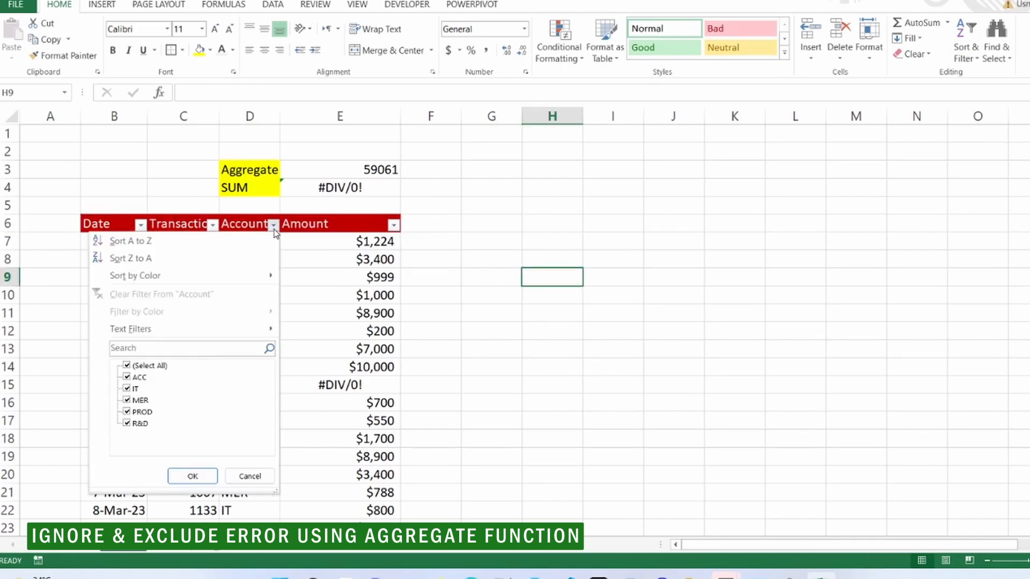
{"action": "left_click", "coordinate": [127, 365]}
{"action": "left_click", "coordinate": [127, 377]}
{"action": "left_click", "coordinate": [197, 479]}
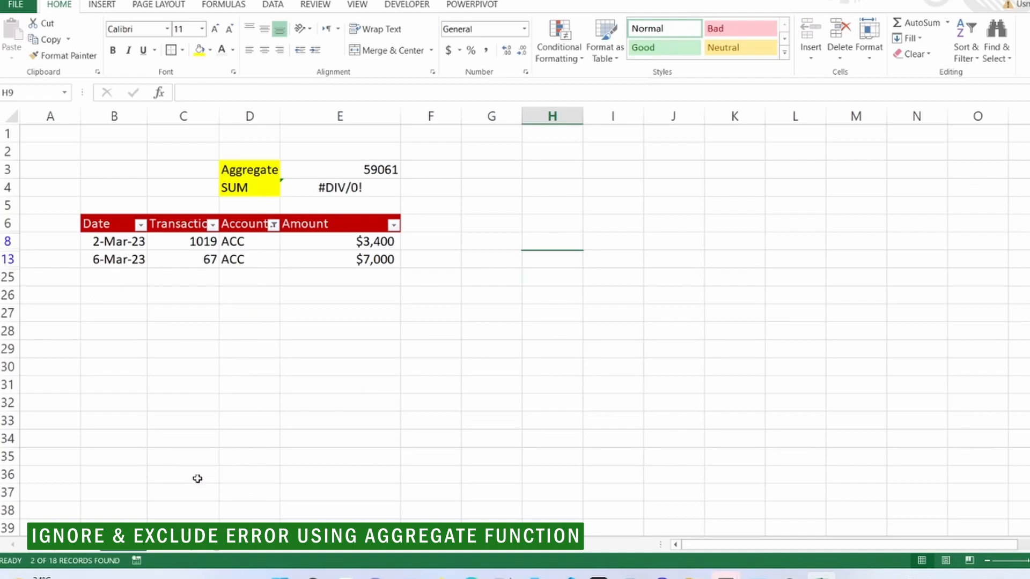
{"action": "left_click_drag", "start_coordinate": [373, 242], "coordinate": [375, 261]}
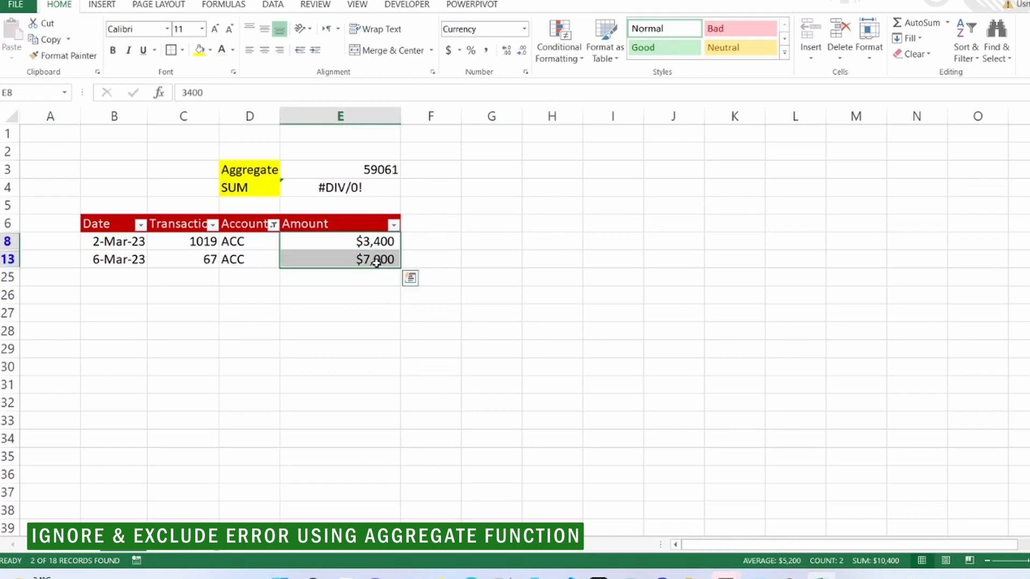
- Change the AGGREGATE option in E3 to 3, ignoring hidden rows and errors, and check it against the visible amounts' sum
{"action": "left_click", "coordinate": [349, 173]}
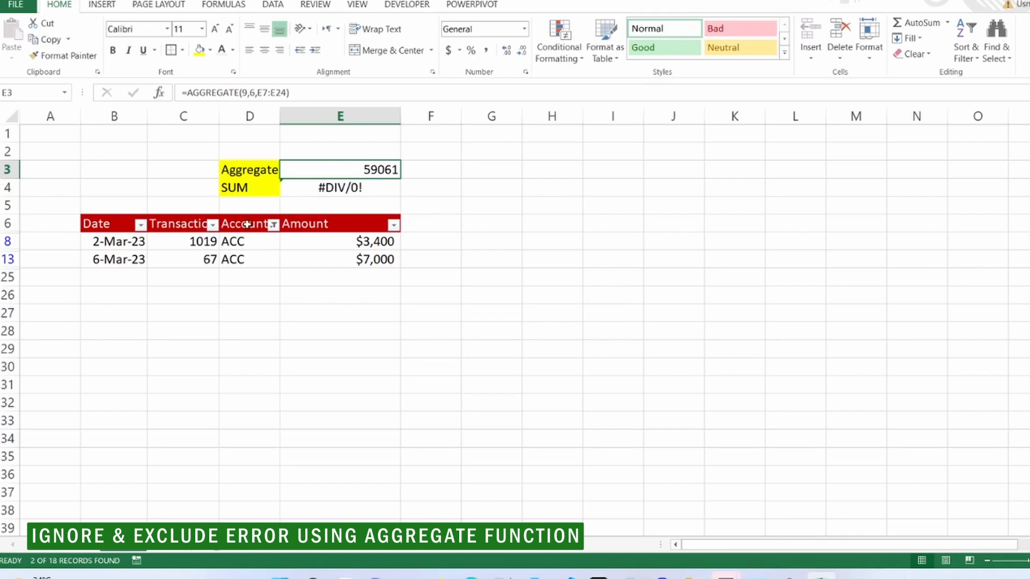
{"action": "double_click", "coordinate": [368, 169]}
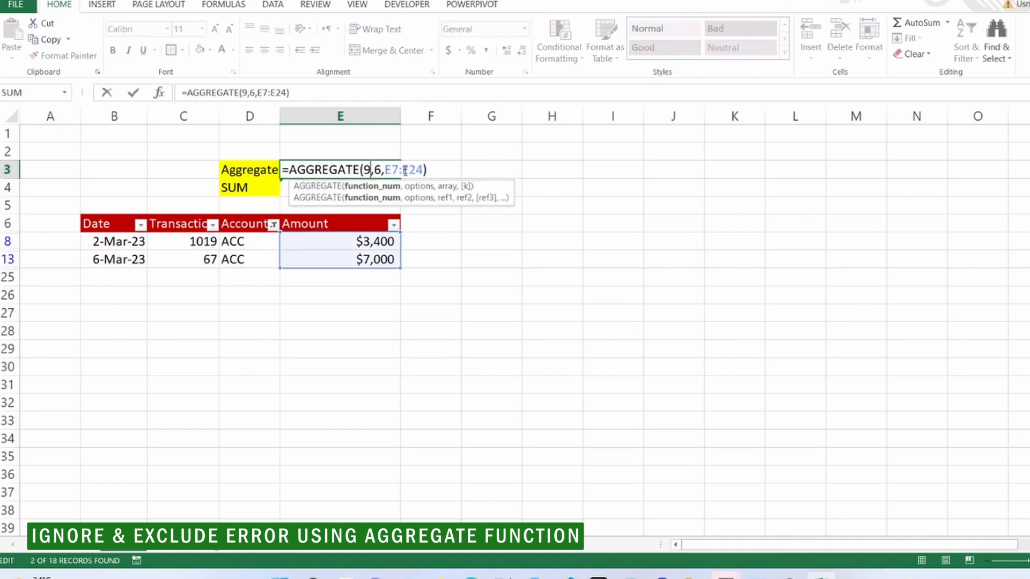
{"action": "double_click", "coordinate": [379, 169]}
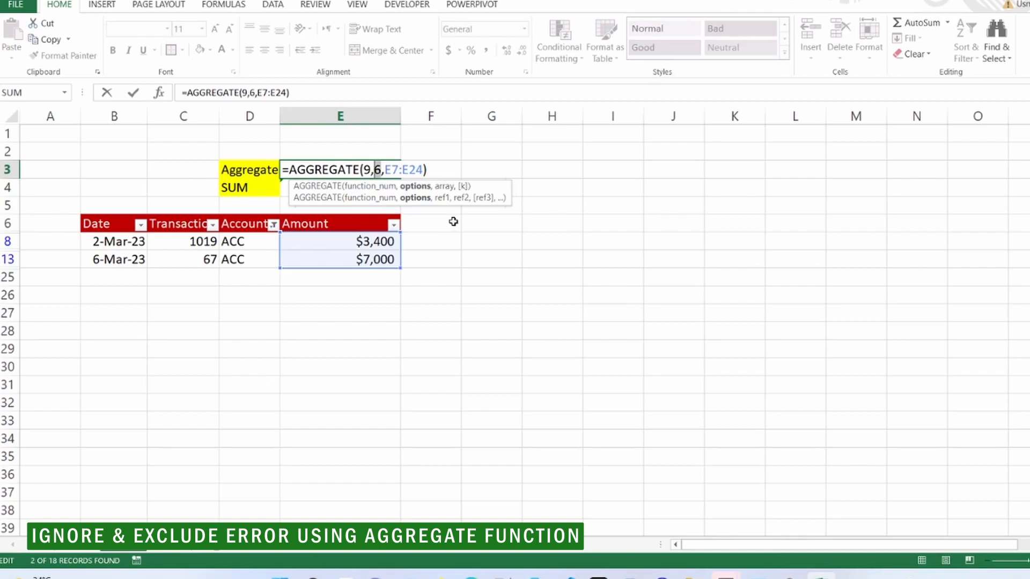
{"action": "key", "text": "BackSpace"}
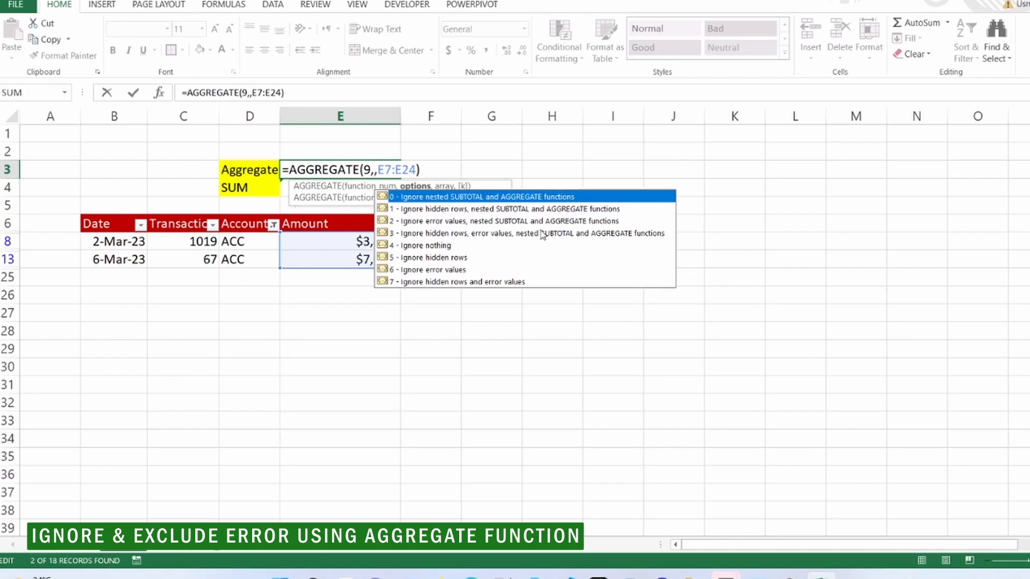
{"action": "double_click", "coordinate": [494, 233]}
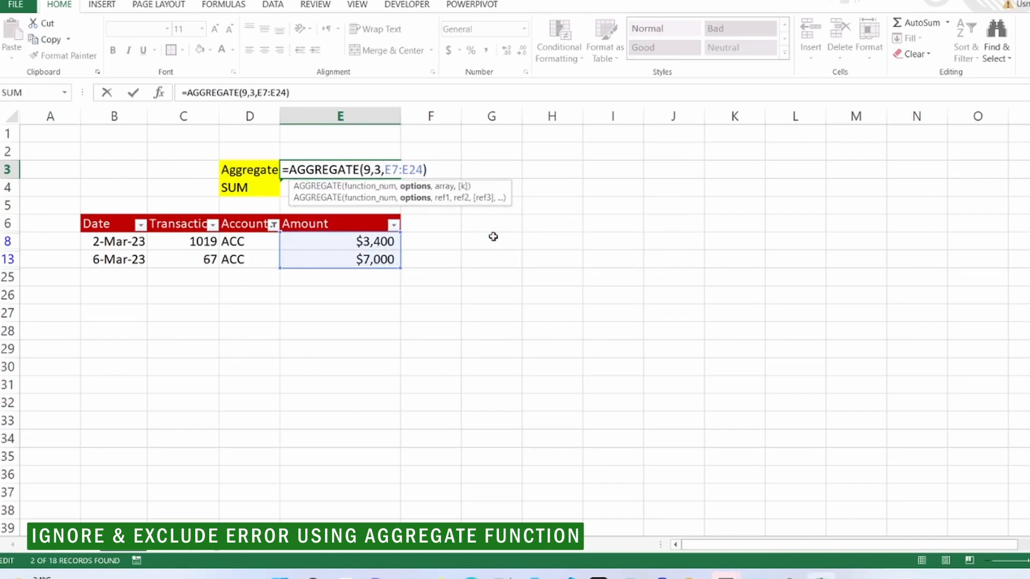
{"action": "key", "text": "Return"}
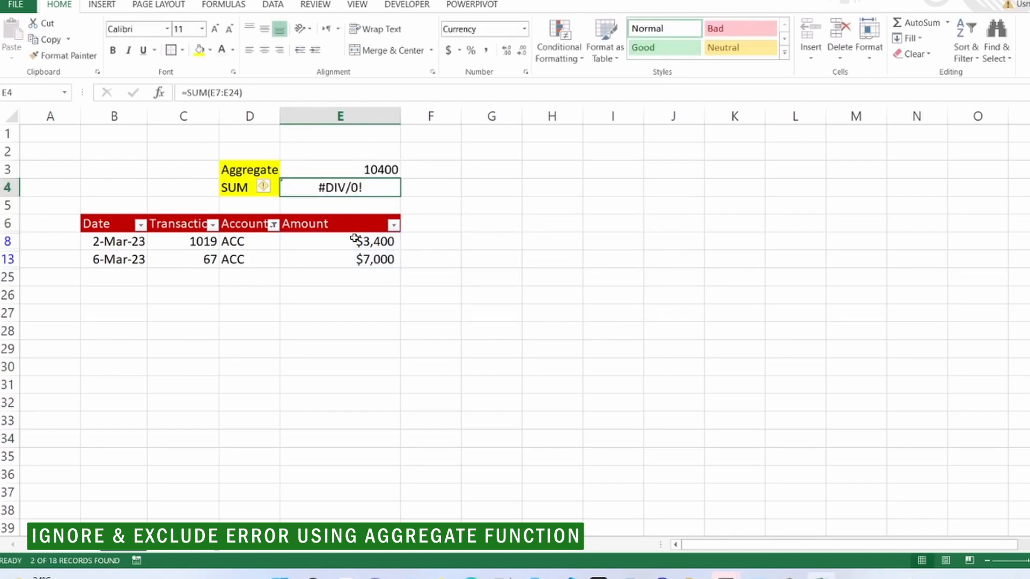
{"action": "left_click_drag", "start_coordinate": [345, 239], "coordinate": [351, 254]}
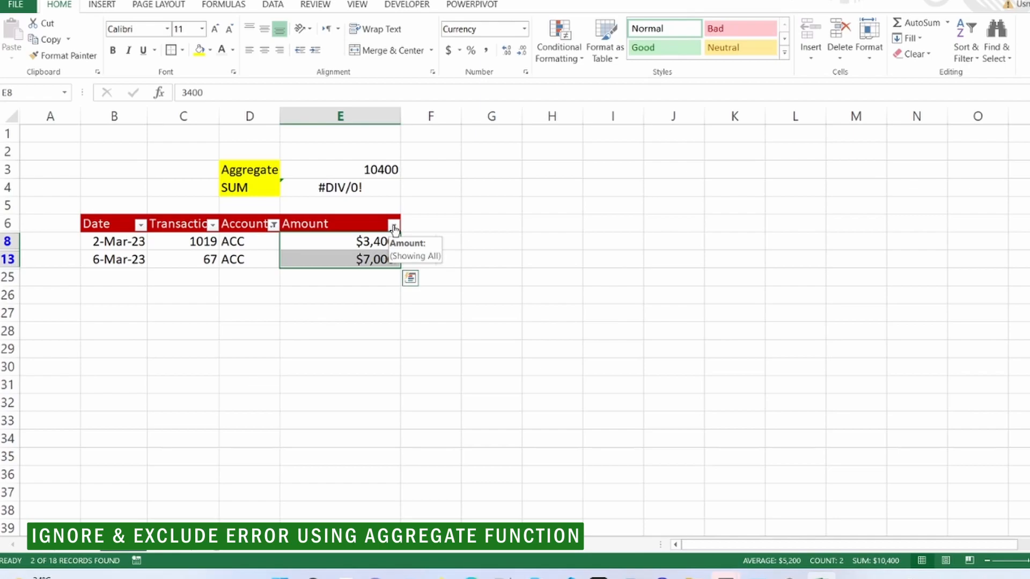
- Change the Account filter to show only MER and select the visible amounts to check their sum
{"action": "left_click", "coordinate": [273, 225]}
{"action": "left_click", "coordinate": [126, 366]}
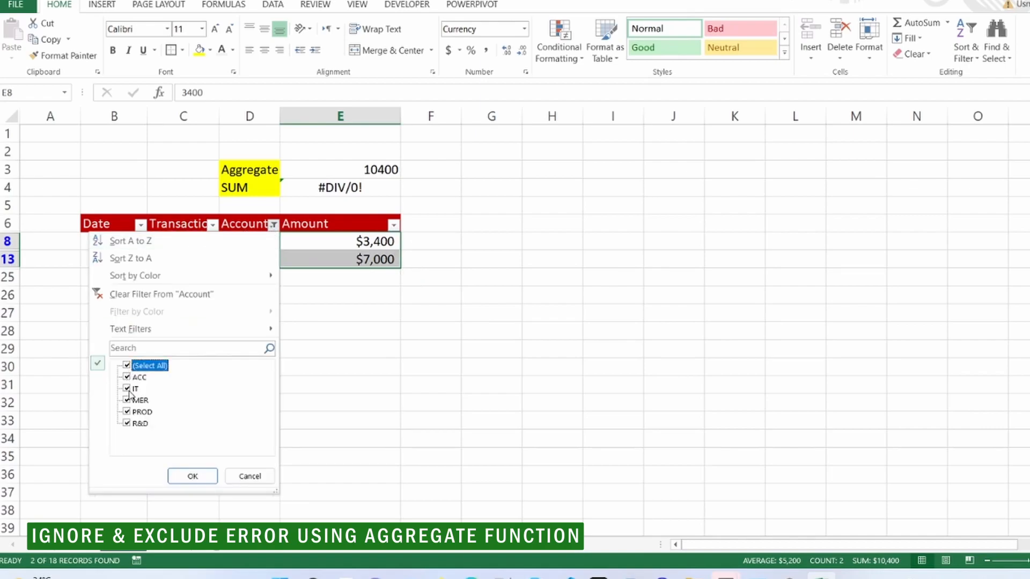
{"action": "left_click", "coordinate": [126, 365]}
{"action": "left_click", "coordinate": [128, 401]}
{"action": "left_click", "coordinate": [204, 477]}
{"action": "left_click", "coordinate": [369, 242]}
{"action": "left_click_drag", "start_coordinate": [369, 242], "coordinate": [363, 317]}
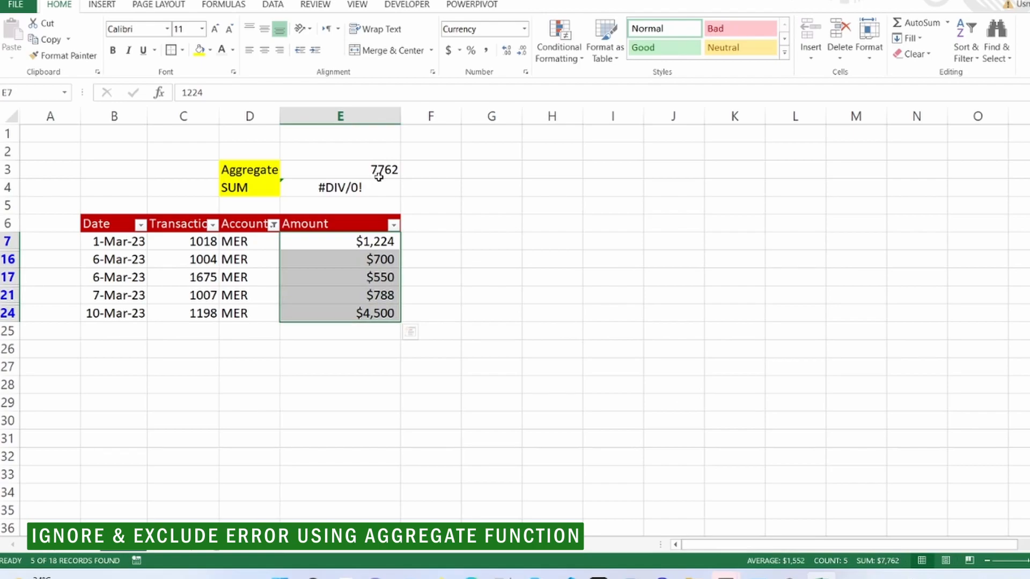
- On the revenue and expenses sheet, calculate Total Revenue in E9 with =AGGREGATE(9,1,E7:E8)
{"action": "left_click", "coordinate": [170, 546]}
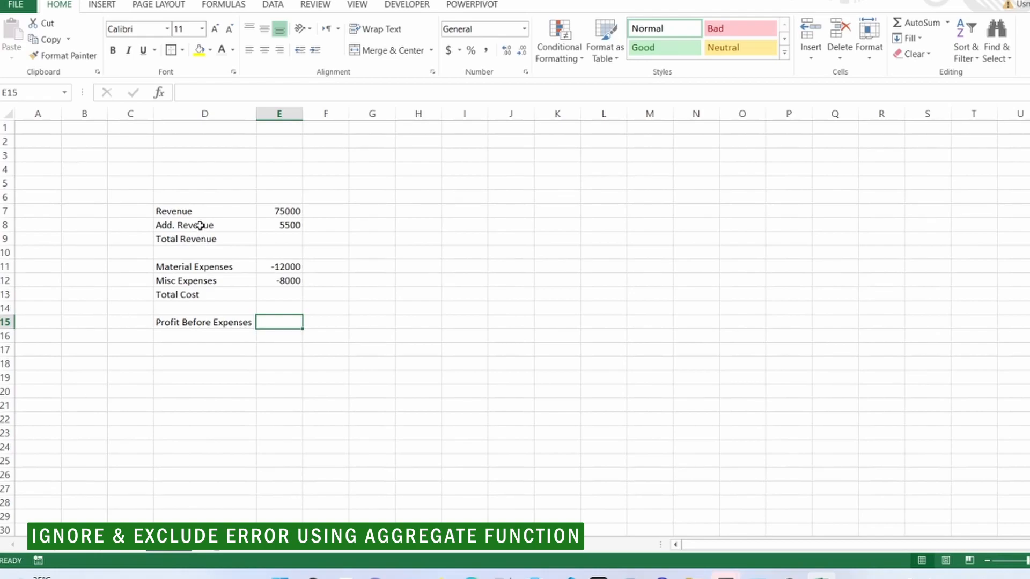
{"action": "left_click", "coordinate": [287, 245]}
{"action": "type", "text": "=agg"}
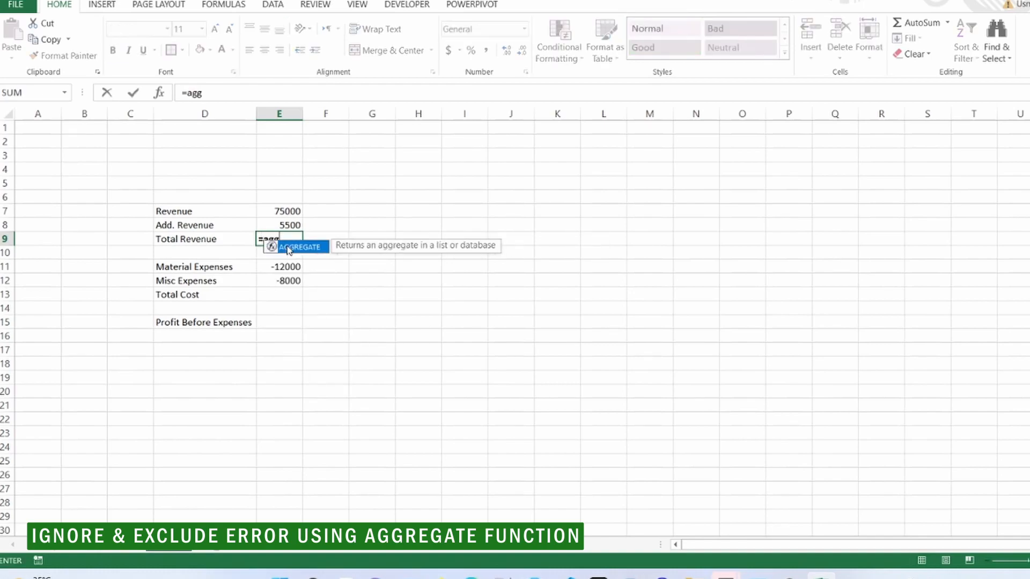
{"action": "double_click", "coordinate": [288, 248]}
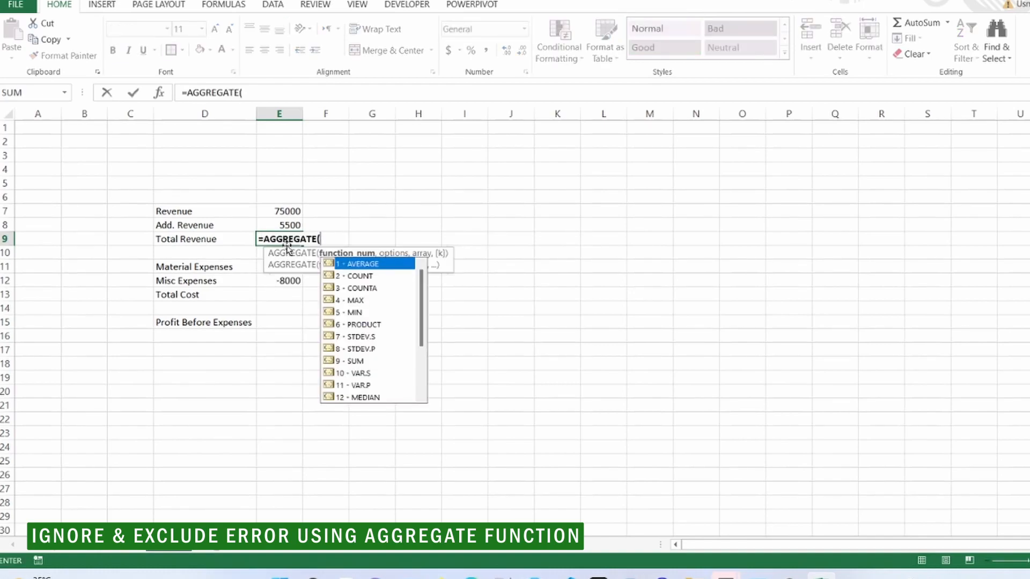
{"action": "type", "text": "9,1"}
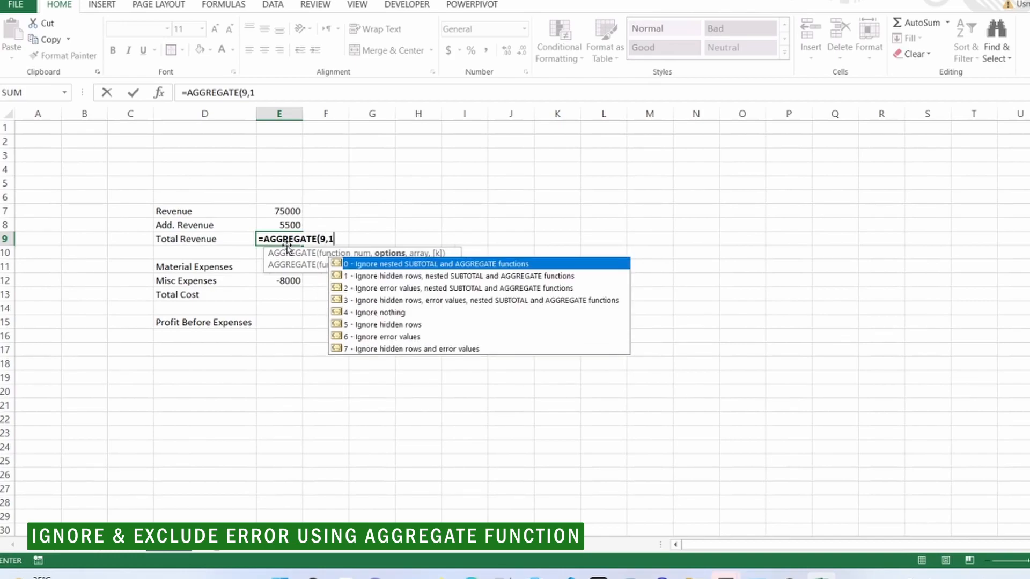
{"action": "type", "text": ","}
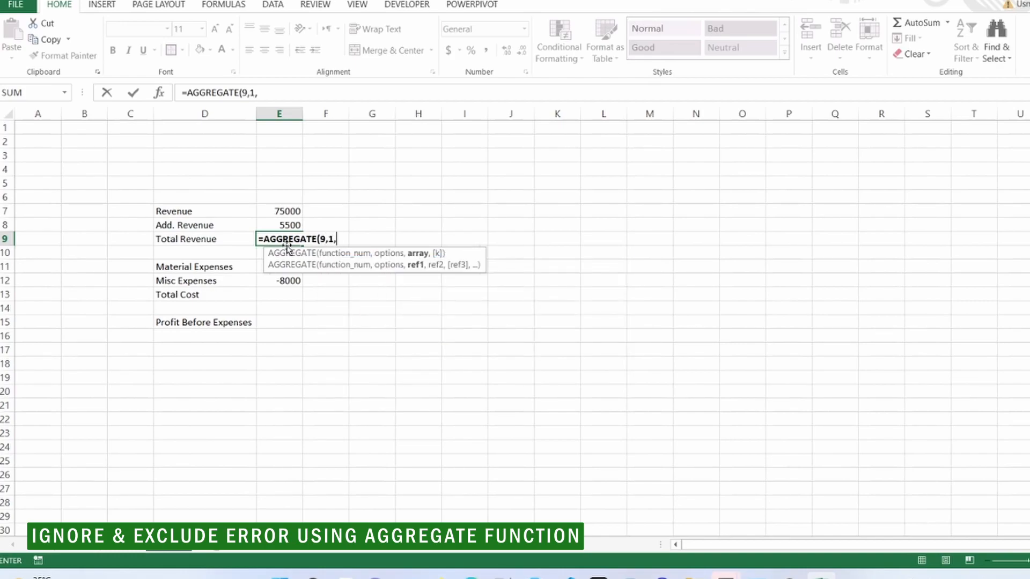
{"action": "left_click_drag", "start_coordinate": [279, 217], "coordinate": [281, 222]}
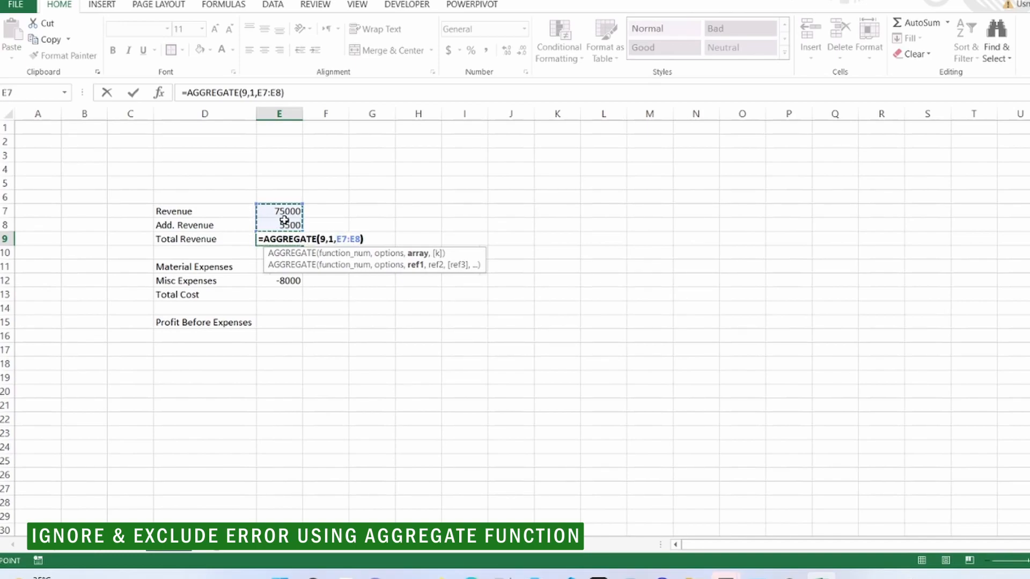
{"action": "key", "text": "Return"}
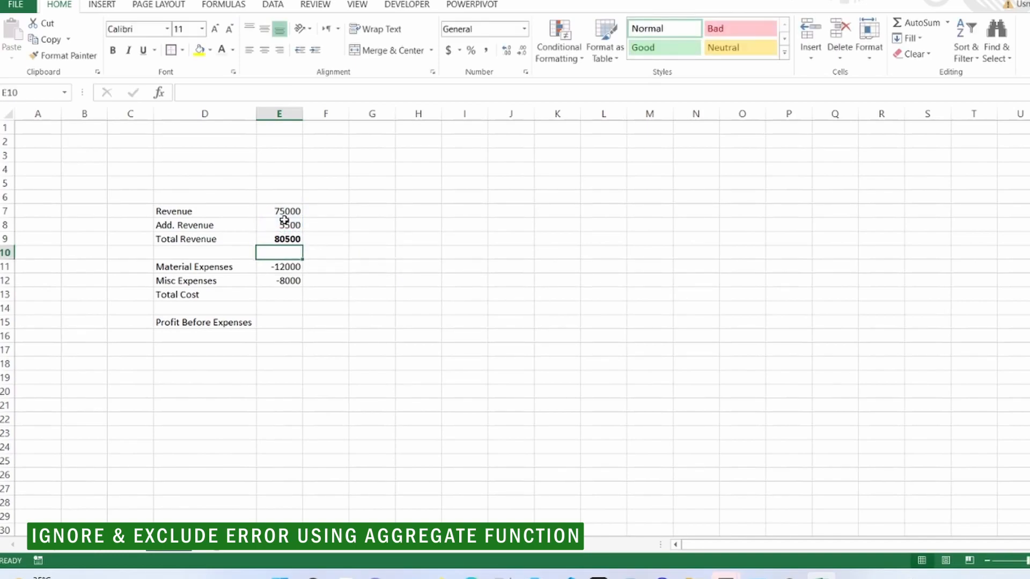
- Calculate Total Cost in E13 with =AGGREGATE(9,1,E11:E12)
{"action": "left_click", "coordinate": [289, 296]}
{"action": "type", "text": "=agg"}
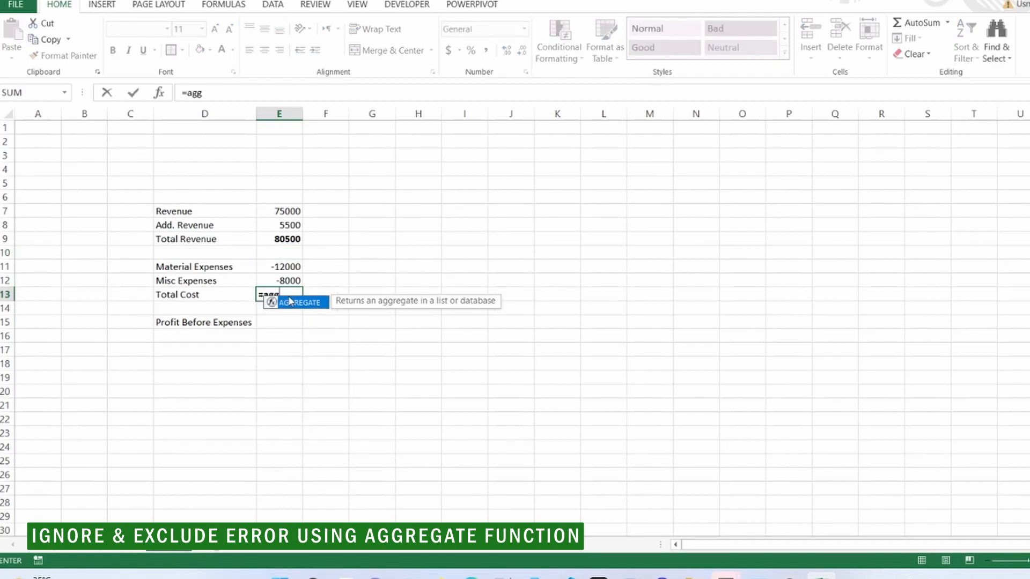
{"action": "key", "text": "Tab"}
{"action": "type", "text": "9,1,"}
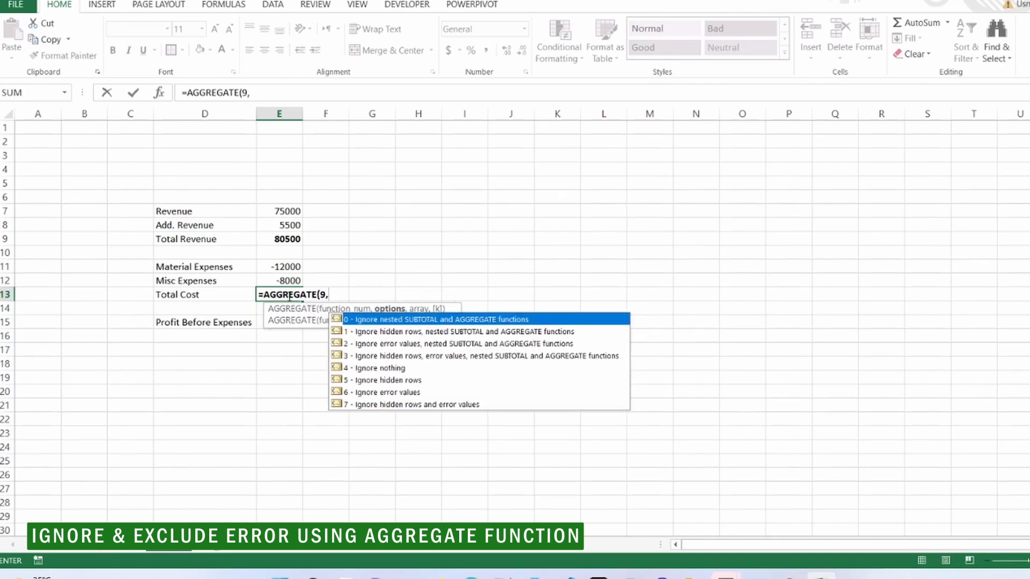
{"action": "left_click_drag", "start_coordinate": [271, 266], "coordinate": [271, 281]}
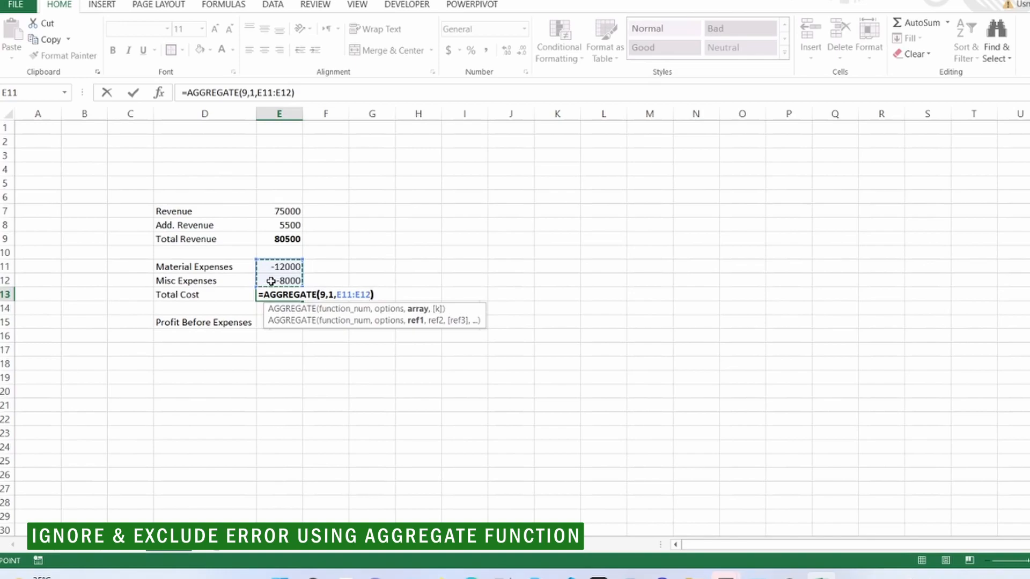
{"action": "key", "text": "Return"}
- Calculate Profit Before Expenses in E15 with =AGGREGATE(9,0,E7:E13), ignoring nested SUBTOTAL and AGGREGATE functions
{"action": "left_click", "coordinate": [282, 322]}
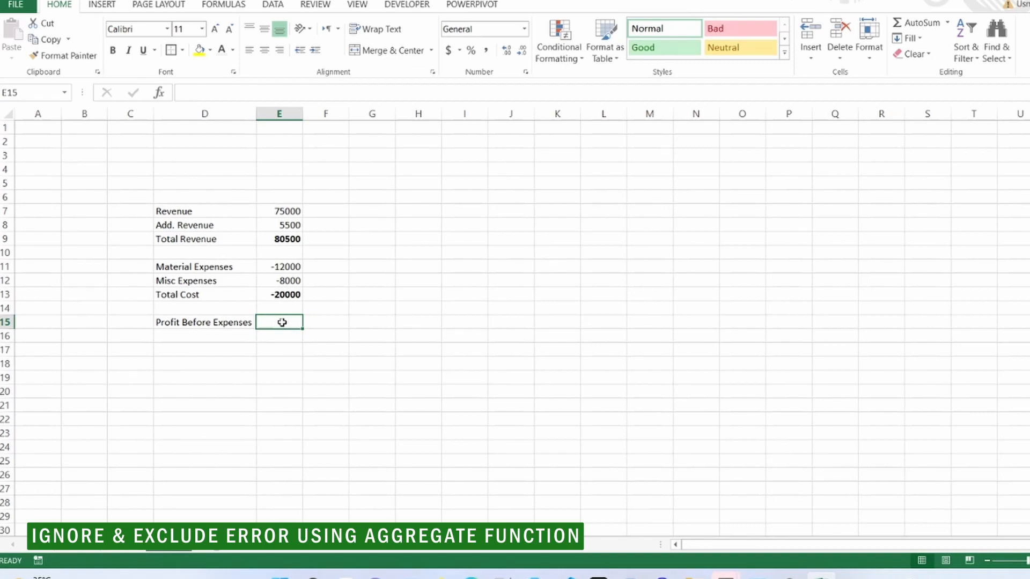
{"action": "type", "text": "=agg"}
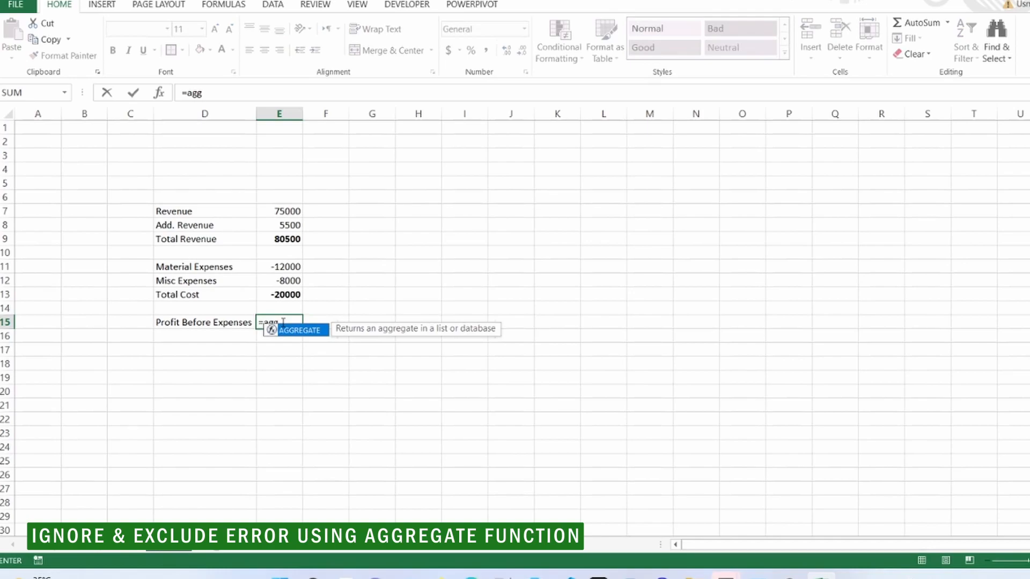
{"action": "key", "text": "Tab"}
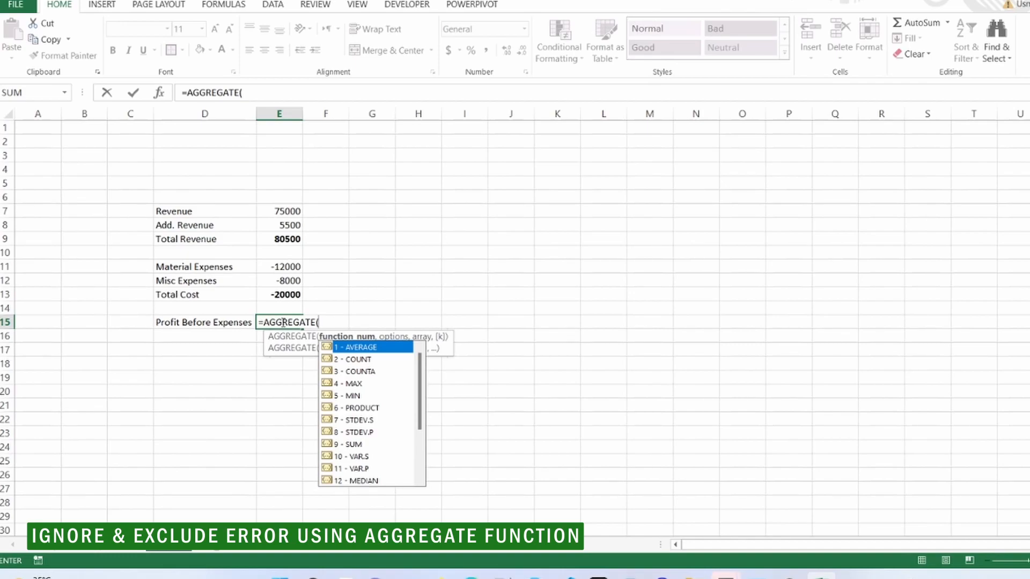
{"action": "type", "text": "9,"}
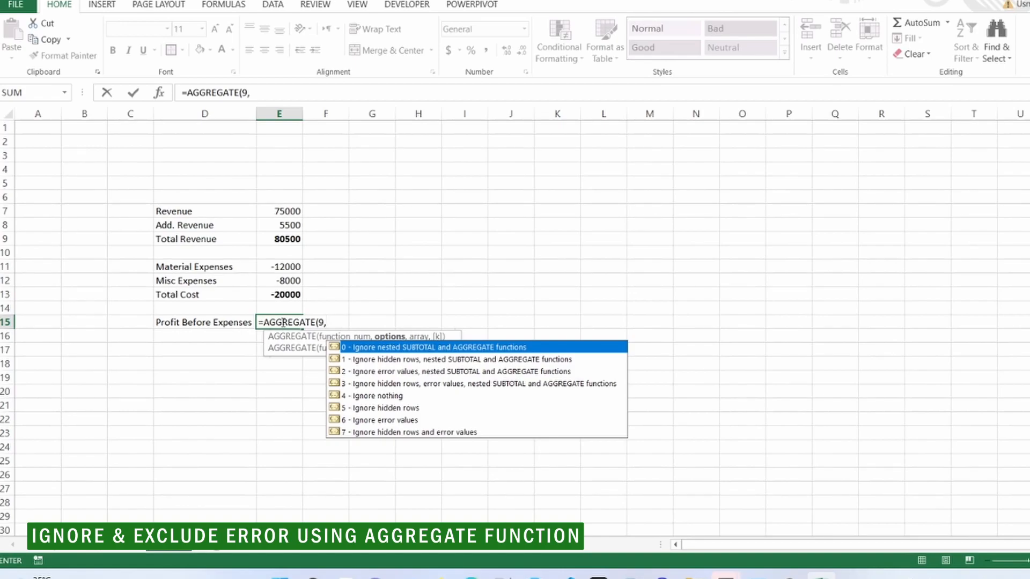
{"action": "type", "text": "0,"}
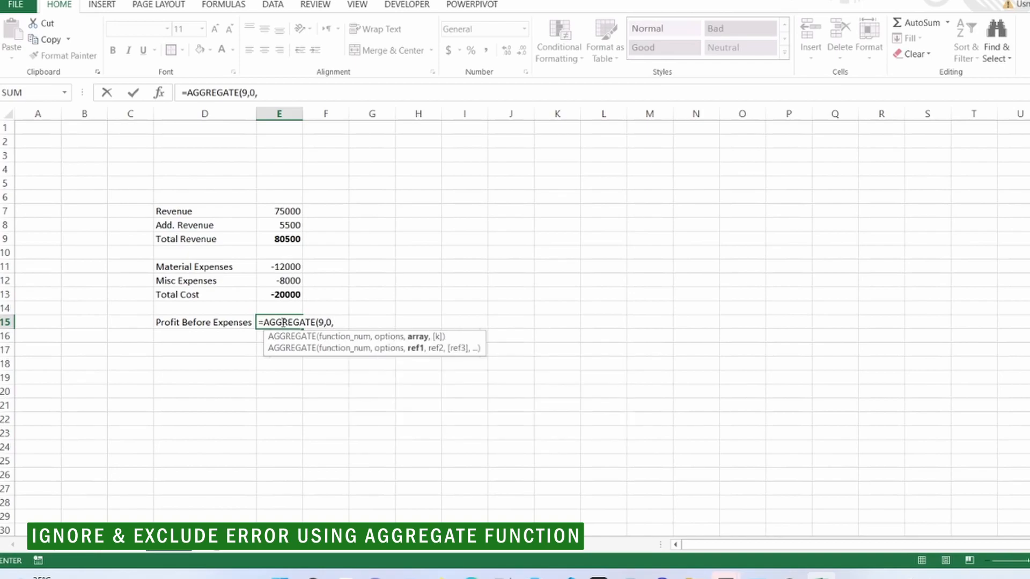
{"action": "left_click_drag", "start_coordinate": [279, 208], "coordinate": [276, 293]}
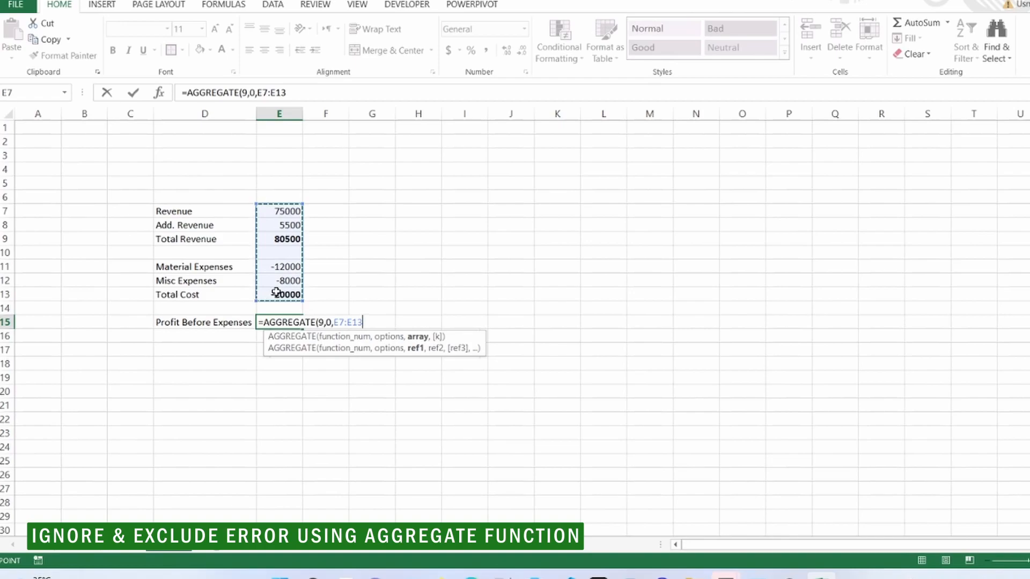
{"action": "key", "text": "Return"}
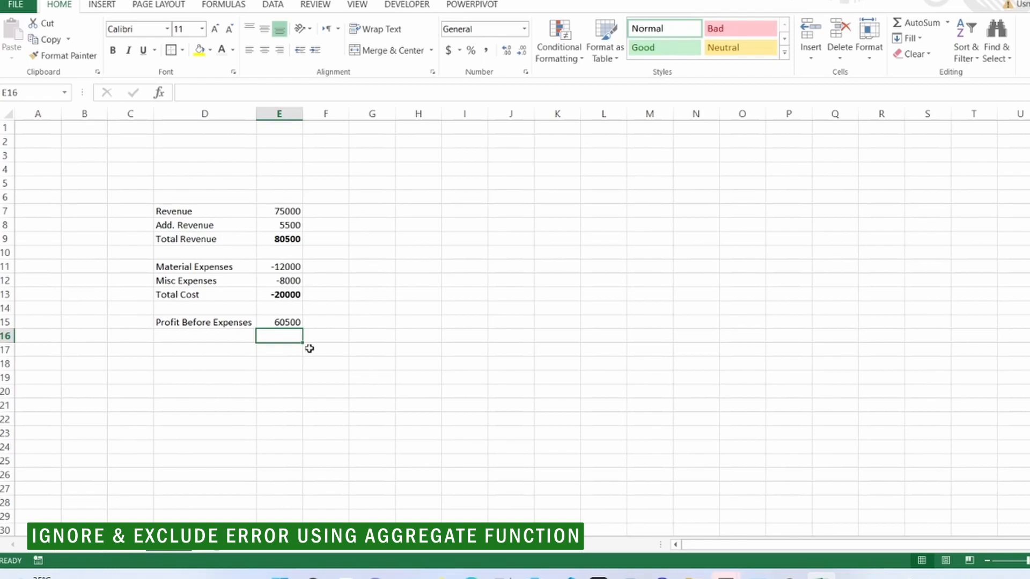
- Highlight the Total Revenue and Total Cost labels in D9 and D13 with yellow fill
{"action": "left_click", "coordinate": [199, 241]}
{"action": "left_click", "coordinate": [199, 49]}
{"action": "left_click", "coordinate": [189, 272]}
{"action": "left_click", "coordinate": [190, 293]}
{"action": "left_click", "coordinate": [199, 51]}
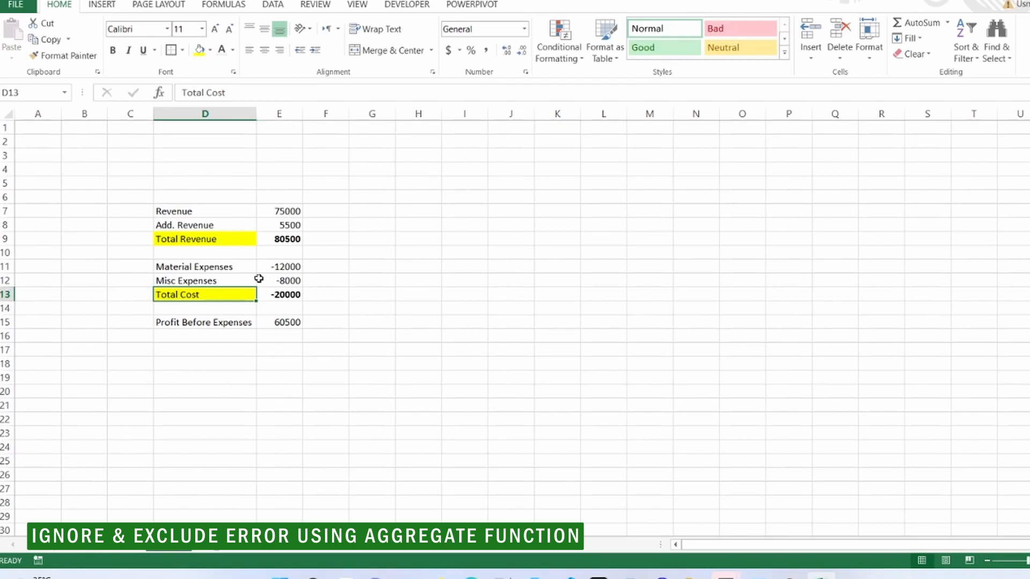
- Check the sums of the revenue amounts E7:E8 and expense amounts E11:E12 against the profit formula in E15
{"action": "left_click_drag", "start_coordinate": [270, 212], "coordinate": [270, 225]}
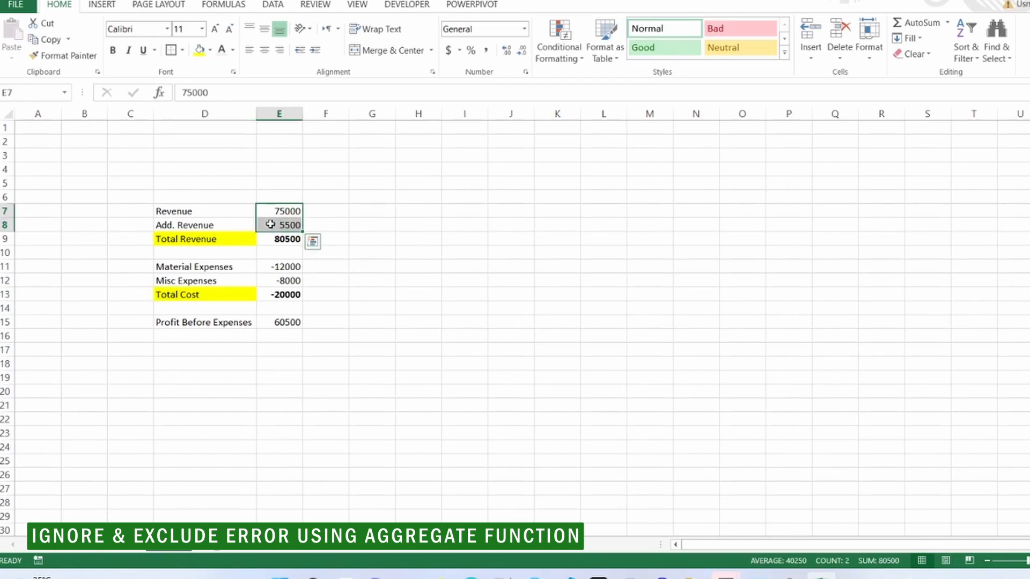
{"action": "left_click", "coordinate": [285, 268]}
{"action": "left_click_drag", "start_coordinate": [286, 273], "coordinate": [284, 281]}
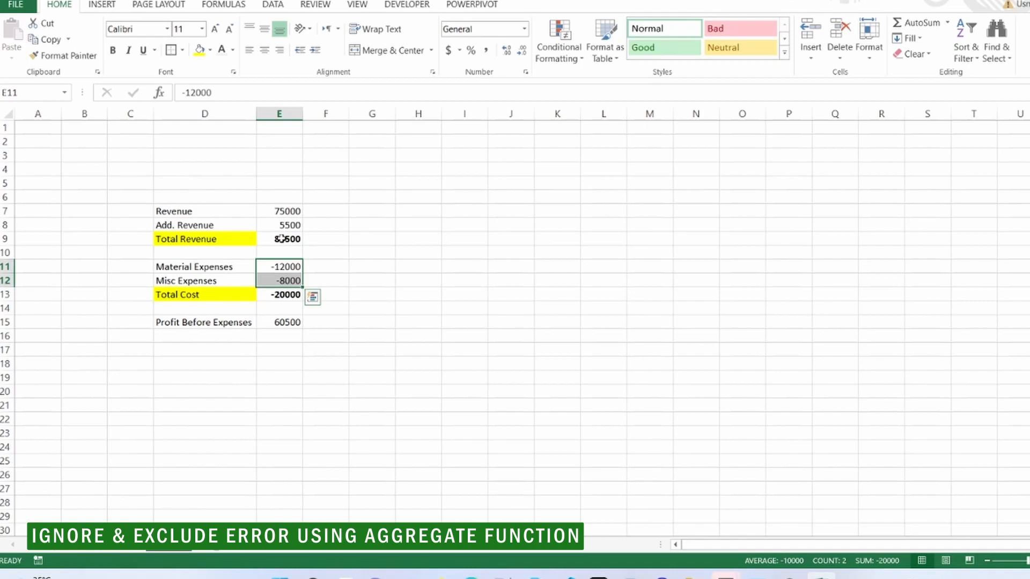
{"action": "left_click", "coordinate": [286, 325]}
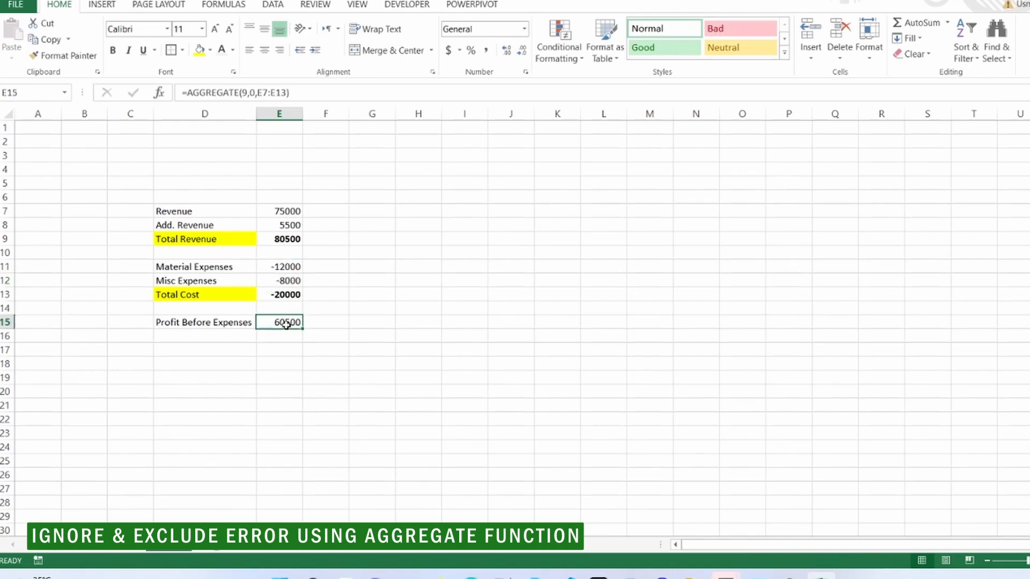
{"action": "left_click", "coordinate": [400, 364]}
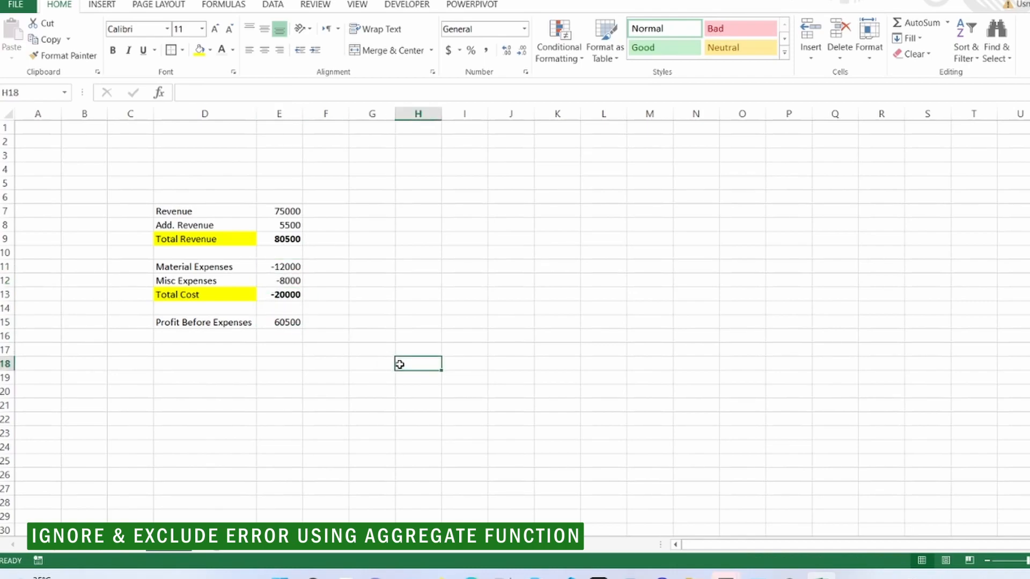